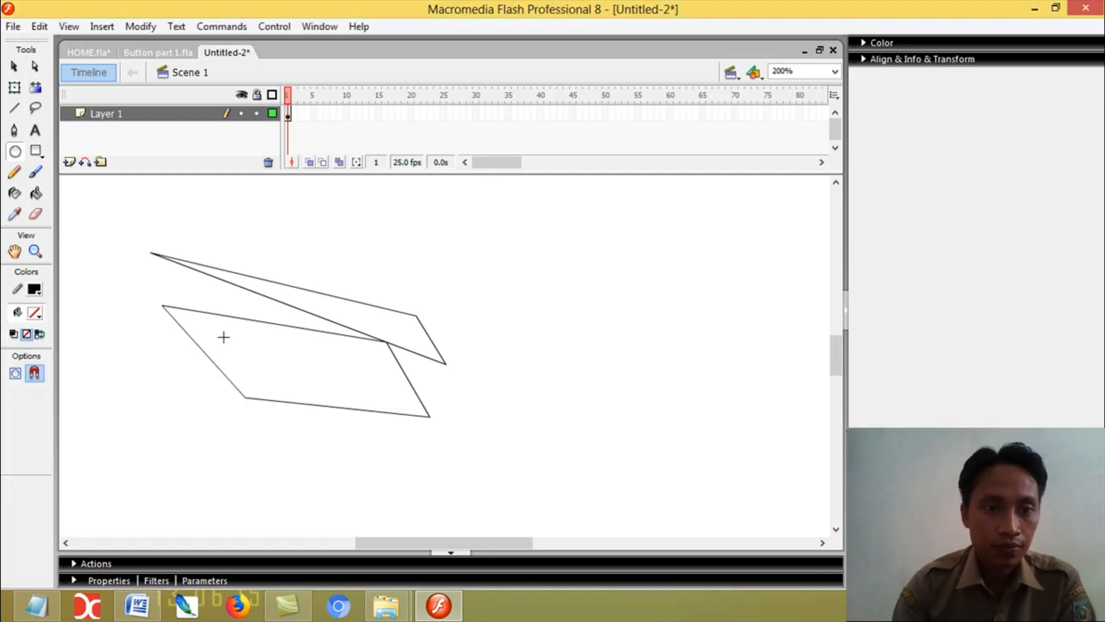
# Step: Draw a circular iris in the eye outline, trim its arcs above the upper lid, and pull the lower eye corners inward
pyautogui.moveTo(261, 288); pyautogui.dragTo(363, 386)
pyautogui.press('v')
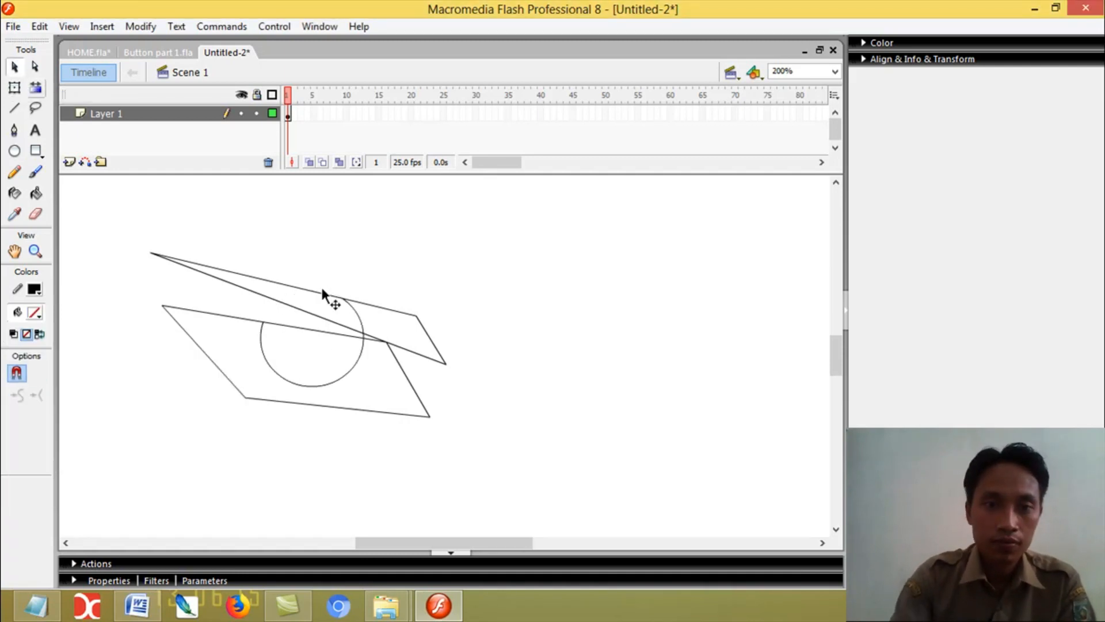
pyautogui.moveTo(244, 403); pyautogui.dragTo(256, 402)
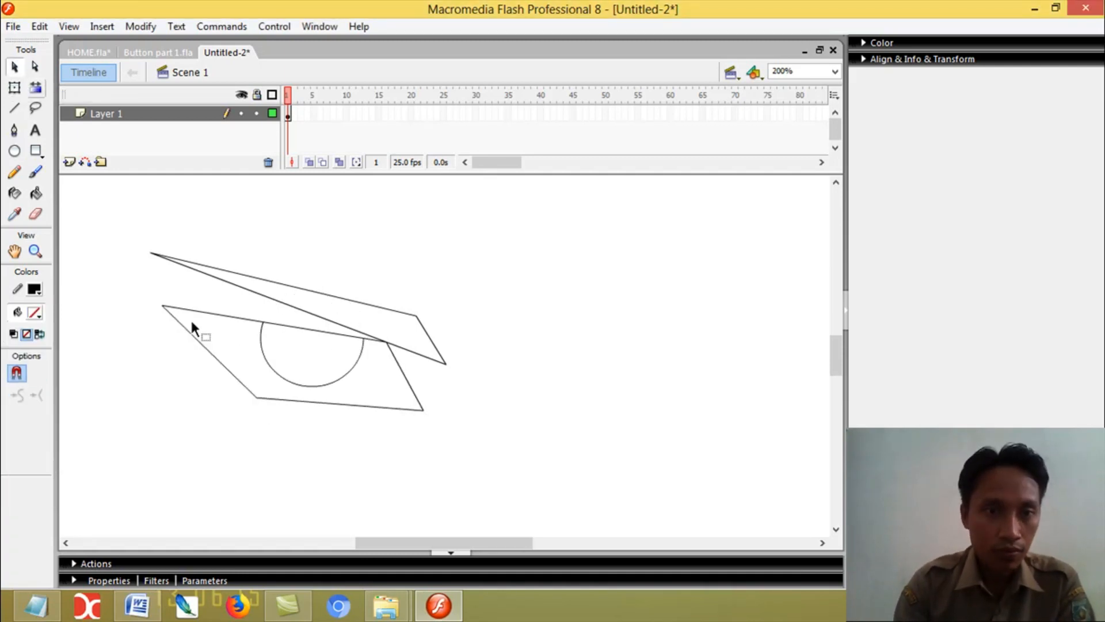
# Step: Draw highlight and pupil circles in the iris, trim their overlapping arcs, and rename the layer Mata
pyautogui.press('o')
pyautogui.moveTo(335, 375); pyautogui.dragTo(334, 371)
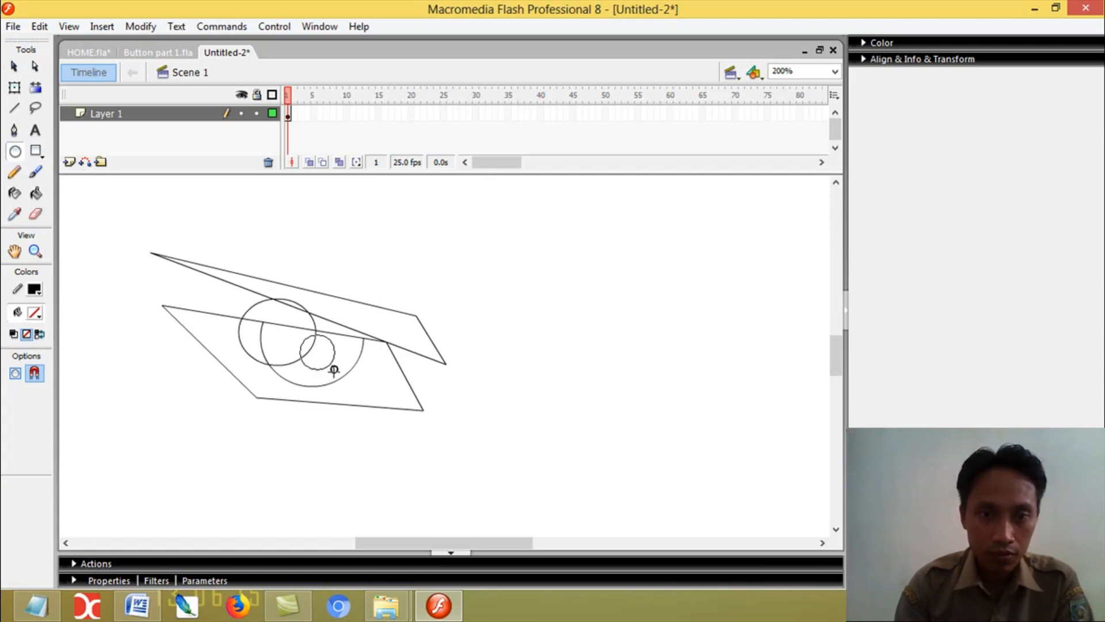
pyautogui.click(15, 69)
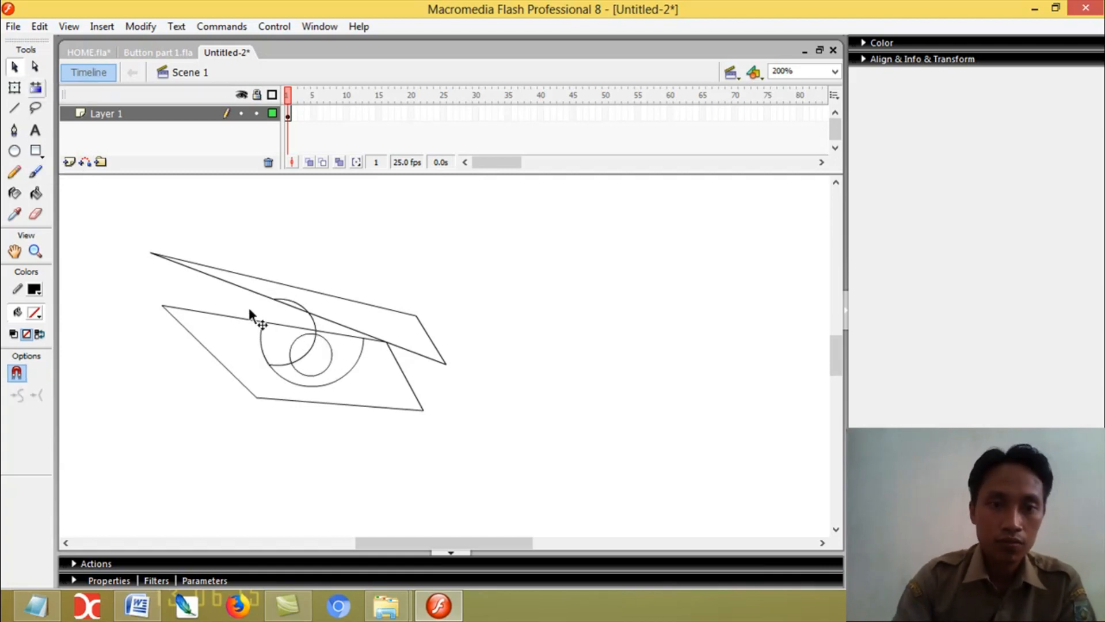
pyautogui.click(308, 349)
pyautogui.press('Delete')
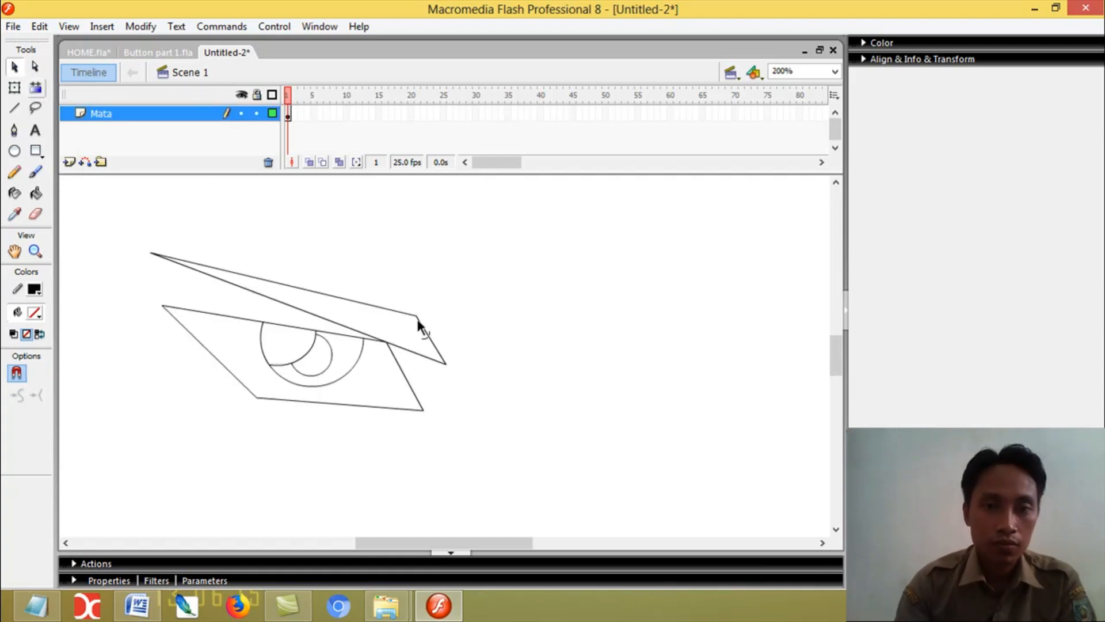
# Step: Reshape the eyebrow's inner end and the eye's outer corner, and curve the eye's inner edge
pyautogui.moveTo(417, 319); pyautogui.dragTo(400, 320)
pyautogui.moveTo(419, 404); pyautogui.dragTo(419, 406)
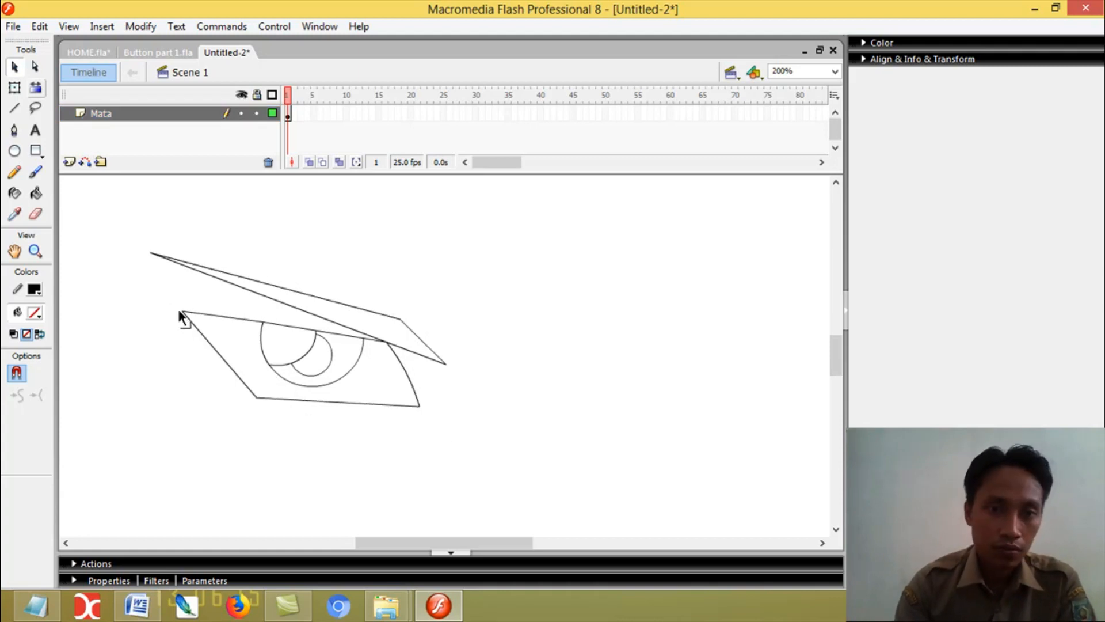
pyautogui.moveTo(182, 311); pyautogui.dragTo(178, 309)
# Step: Fill the iris with green and both the pupil and the eyebrow with dark grey
pyautogui.click(35, 195)
pyautogui.click(34, 314)
pyautogui.click(15, 375)
pyautogui.click(326, 370)
pyautogui.click(35, 314)
pyautogui.click(106, 360)
pyautogui.click(303, 377)
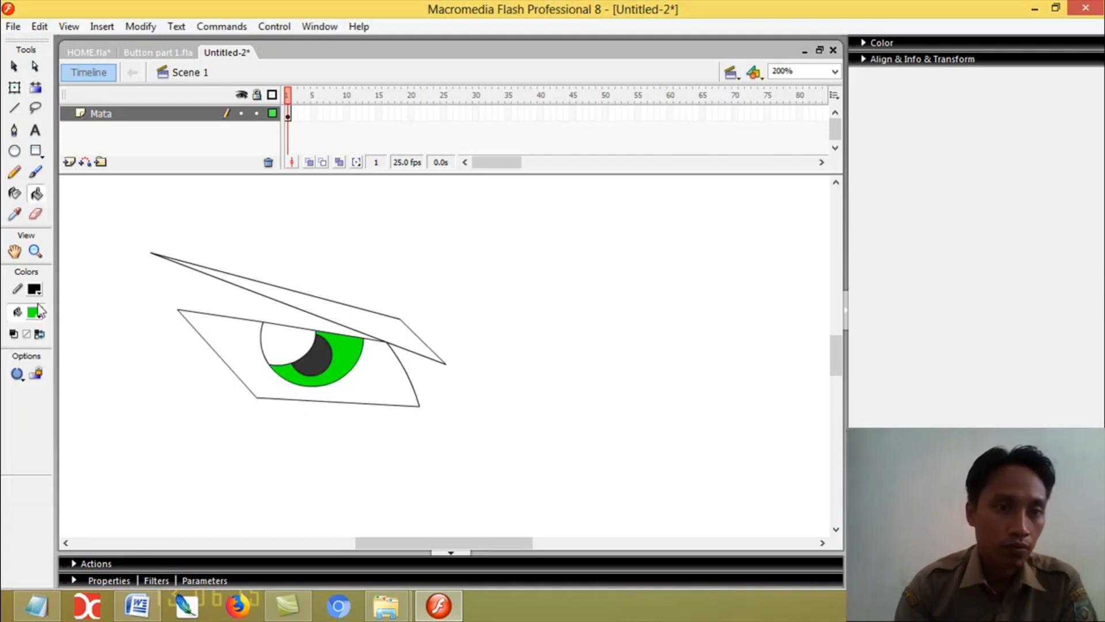
pyautogui.click(34, 314)
pyautogui.click(17, 364)
pyautogui.click(393, 322)
# Step: Copy the entire eye and eyebrow, paste it in place, and shift the copy to the right
pyautogui.click(15, 66)
pyautogui.moveTo(109, 187); pyautogui.dragTo(477, 448)
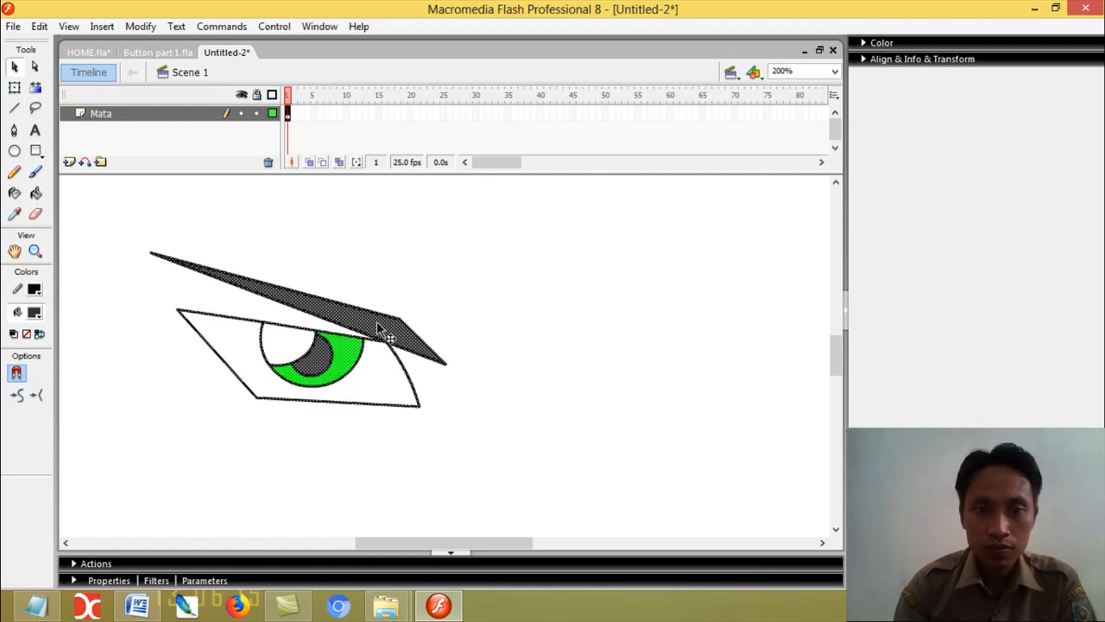
pyautogui.rightClick(377, 324)
pyautogui.click(412, 79)
pyautogui.rightClick(474, 208)
pyautogui.click(510, 261)
pyautogui.hotkey('shift', 'Right')
pyautogui.hotkey('shift', 'Right')
pyautogui.hotkey('shift', 'Right')
pyautogui.hotkey('shift', 'Right')
pyautogui.hotkey('shift', 'Right')
pyautogui.hotkey('shift', 'Right')
pyautogui.hotkey('shift', 'Right')
pyautogui.hotkey('shift', 'Right')
pyautogui.hotkey('shift', 'Right')
pyautogui.hotkey('shift', 'Right')
pyautogui.hotkey('shift', 'Right')
pyautogui.hotkey('shift', 'Right')
pyautogui.hotkey('shift', 'Right')
pyautogui.hotkey('shift', 'Right')
pyautogui.hotkey('shift', 'Right')
pyautogui.hotkey('shift', 'Right')
pyautogui.hotkey('shift', 'Right')
pyautogui.hotkey('shift', 'Right')
pyautogui.hotkey('shift', 'Right')
pyautogui.hotkey('shift', 'Right')
# Step: Flip the copied eye horizontally and move it further right to form the second eye
pyautogui.click(148, 26)
pyautogui.moveTo(172, 227)
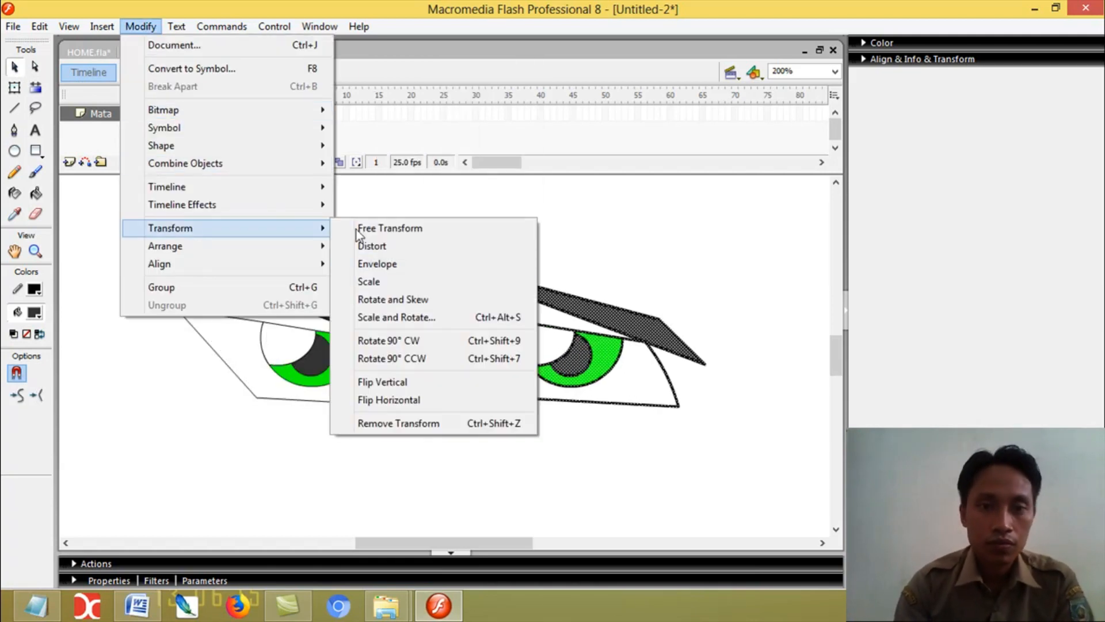
pyautogui.click(419, 400)
pyautogui.hotkey('shift', 'Right')
pyautogui.hotkey('shift', 'Right')
pyautogui.hotkey('shift', 'Right')
pyautogui.hotkey('shift', 'Right')
pyautogui.hotkey('shift', 'Right')
pyautogui.hotkey('shift', 'Right')
pyautogui.hotkey('shift', 'Right')
pyautogui.hotkey('shift', 'Right')
pyautogui.hotkey('shift', 'Right')
pyautogui.hotkey('shift', 'Right')
pyautogui.hotkey('shift', 'Right')
pyautogui.hotkey('shift', 'Right')
pyautogui.click(429, 461)
# Step: Add a layer named Kepala and place it beneath the Mata layer
pyautogui.moveTo(440, 540); pyautogui.dragTo(451, 541)
pyautogui.moveTo(836, 355); pyautogui.dragTo(836, 356)
pyautogui.click(69, 162)
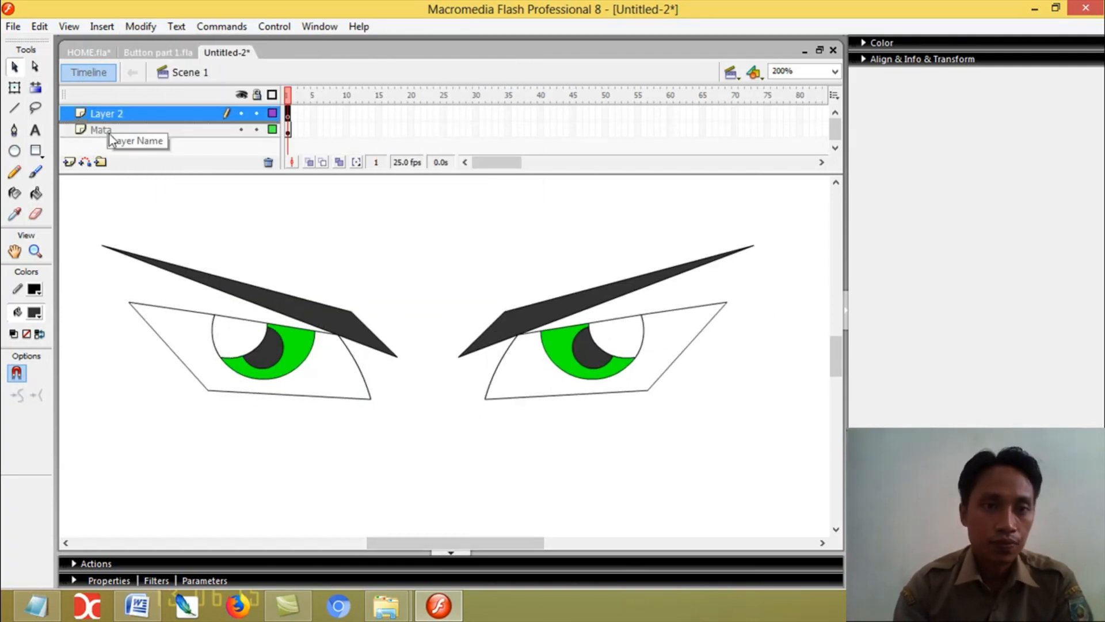
pyautogui.moveTo(108, 132); pyautogui.dragTo(109, 110)
pyautogui.doubleClick(101, 130)
pyautogui.write('Kepala')
pyautogui.press('Return')
# Step: Draw straight lines for both cheeks, the jaw and a short flat chin around the eyes
pyautogui.hotkey('ctrl', '-')
pyautogui.click(14, 107)
pyautogui.moveTo(235, 294); pyautogui.dragTo(326, 469)
pyautogui.moveTo(326, 469); pyautogui.dragTo(392, 514)
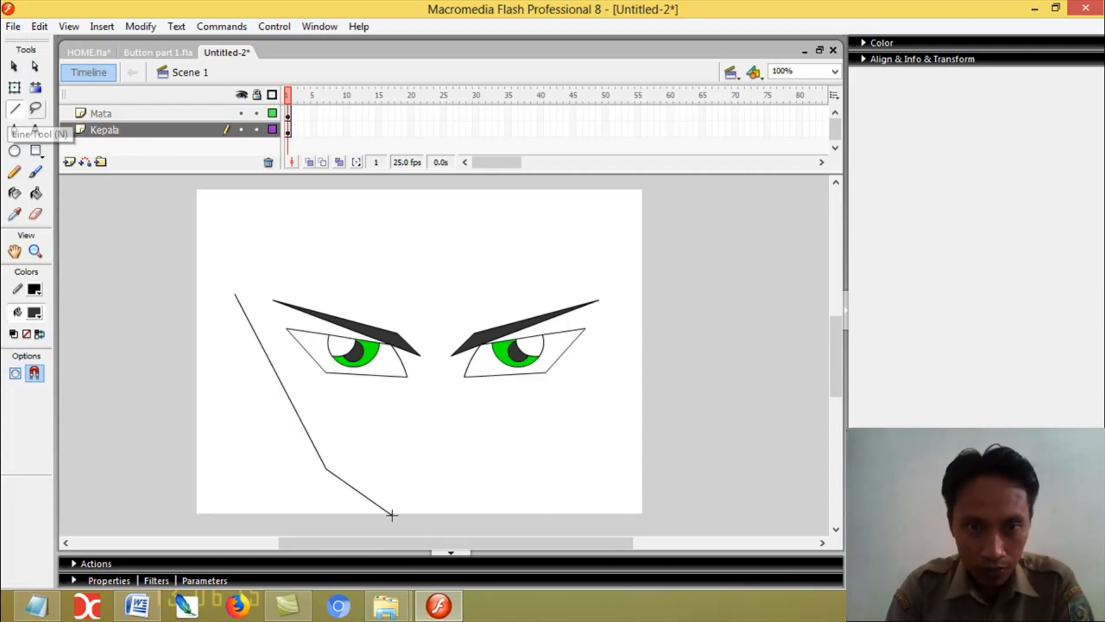
pyautogui.moveTo(326, 469); pyautogui.dragTo(586, 469)
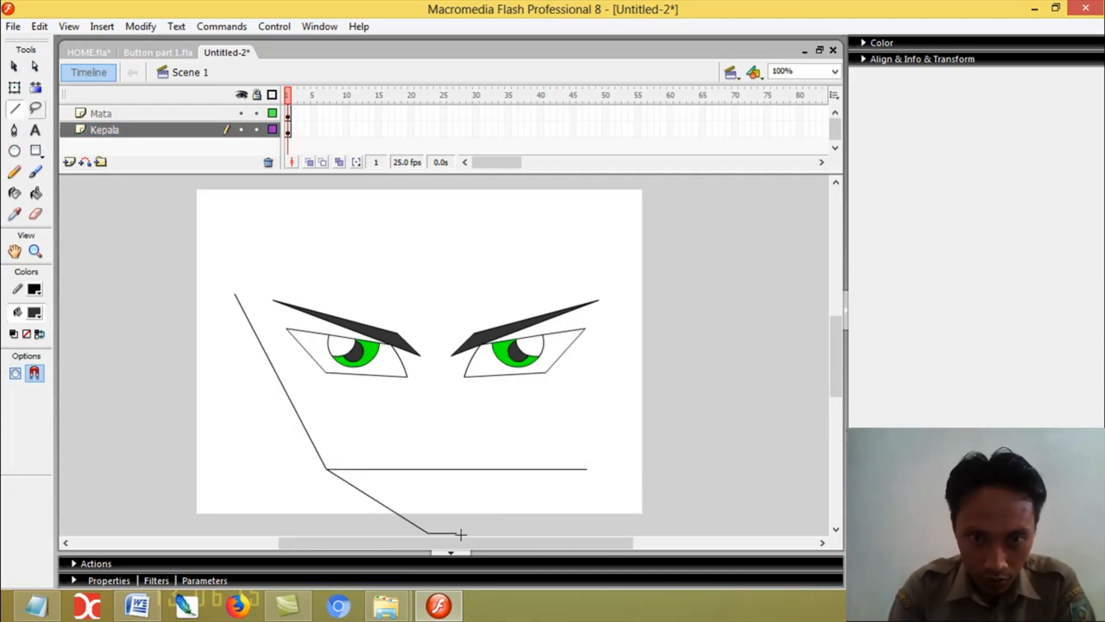
pyautogui.moveTo(636, 293); pyautogui.dragTo(637, 292)
# Step: Bend the short chin line downward into a rounded curve
pyautogui.press('v')
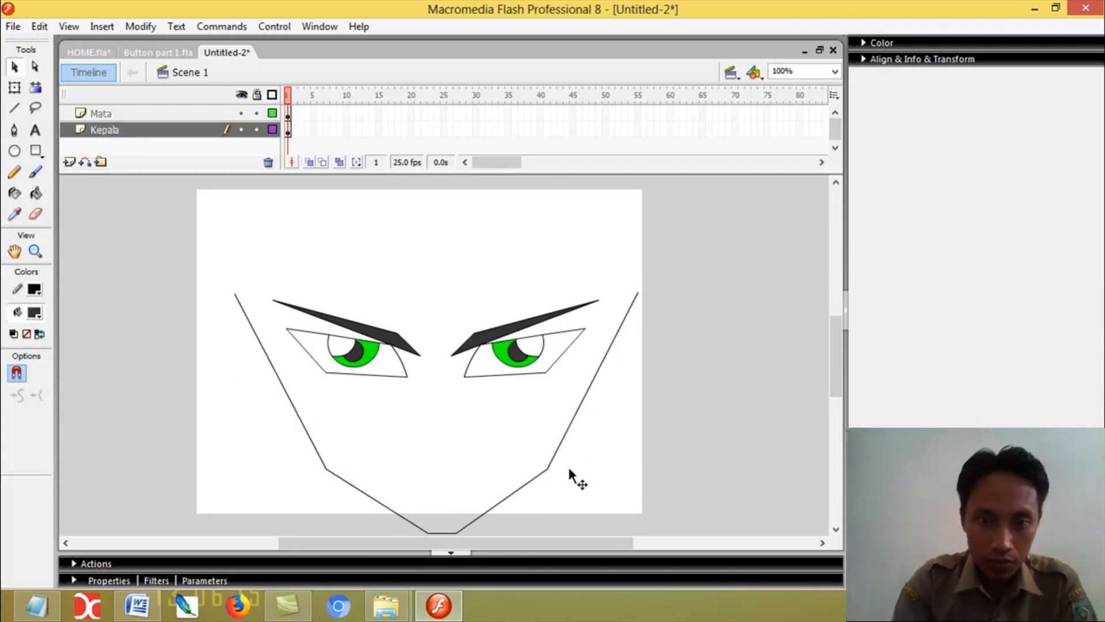
pyautogui.scroll(-1, 570, 470)
pyautogui.moveTo(443, 492); pyautogui.dragTo(446, 496)
# Step: Draw line outlines for the nose, the mouth and a pointed crease beneath the left eye
pyautogui.click(14, 107)
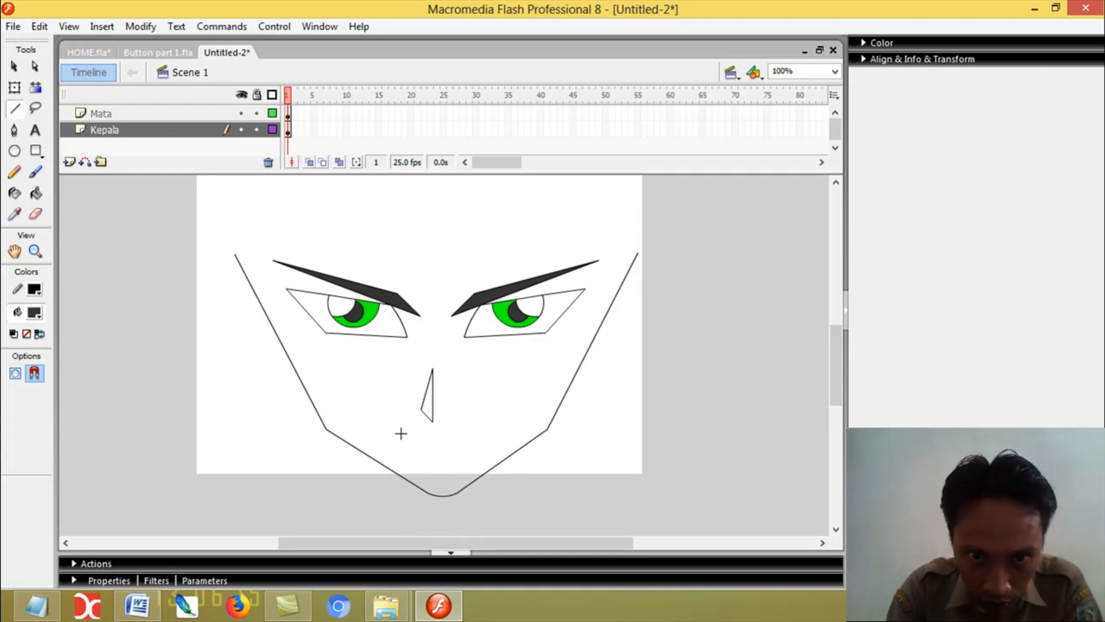
pyautogui.hotkey('ctrl', '=')
pyautogui.moveTo(838, 357); pyautogui.dragTo(837, 375)
pyautogui.moveTo(469, 409)
pyautogui.mouseDown()
pyautogui.moveTo(486, 397)
pyautogui.moveTo(470, 399)
pyautogui.mouseUp()
pyautogui.moveTo(837, 374); pyautogui.dragTo(838, 364)
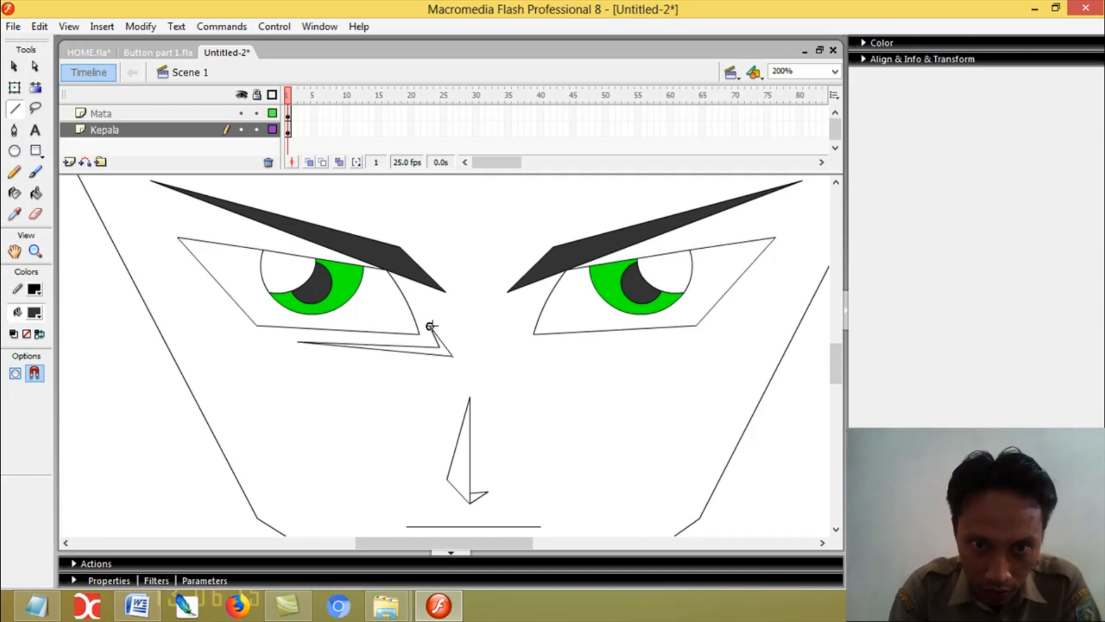
# Step: Duplicate the left under-eye crease, flip the copy horizontally, and move it beneath the right eye
pyautogui.press('v')
pyautogui.click(436, 333)
pyautogui.click(141, 27)
pyautogui.moveTo(173, 228)
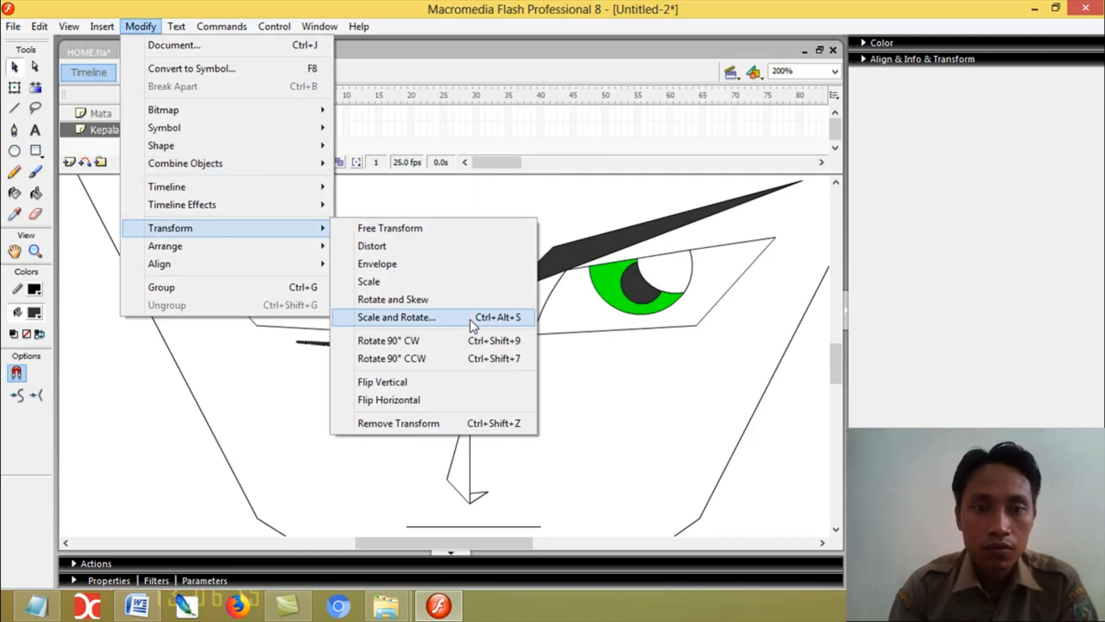
pyautogui.click(459, 397)
pyautogui.hotkey('shift', 'Right')
pyautogui.hotkey('shift', 'Right')
pyautogui.hotkey('shift', 'Right')
pyautogui.hotkey('shift', 'Right')
pyautogui.hotkey('shift', 'Right')
pyautogui.hotkey('shift', 'Right')
pyautogui.hotkey('shift', 'Right')
pyautogui.hotkey('shift', 'Right')
pyautogui.hotkey('shift', 'Right')
pyautogui.hotkey('shift', 'Right')
pyautogui.hotkey('shift', 'Right')
pyautogui.hotkey('shift', 'Right')
pyautogui.hotkey('shift', 'Right')
pyautogui.click(459, 397)
# Step: Close the head outline with two slanted lines and a horizontal line across the forehead
pyautogui.moveTo(838, 362)
pyautogui.mouseDown()
pyautogui.moveTo(840, 375)
pyautogui.moveTo(843, 347)
pyautogui.mouseUp()
pyautogui.hotkey('ctrl', '-')
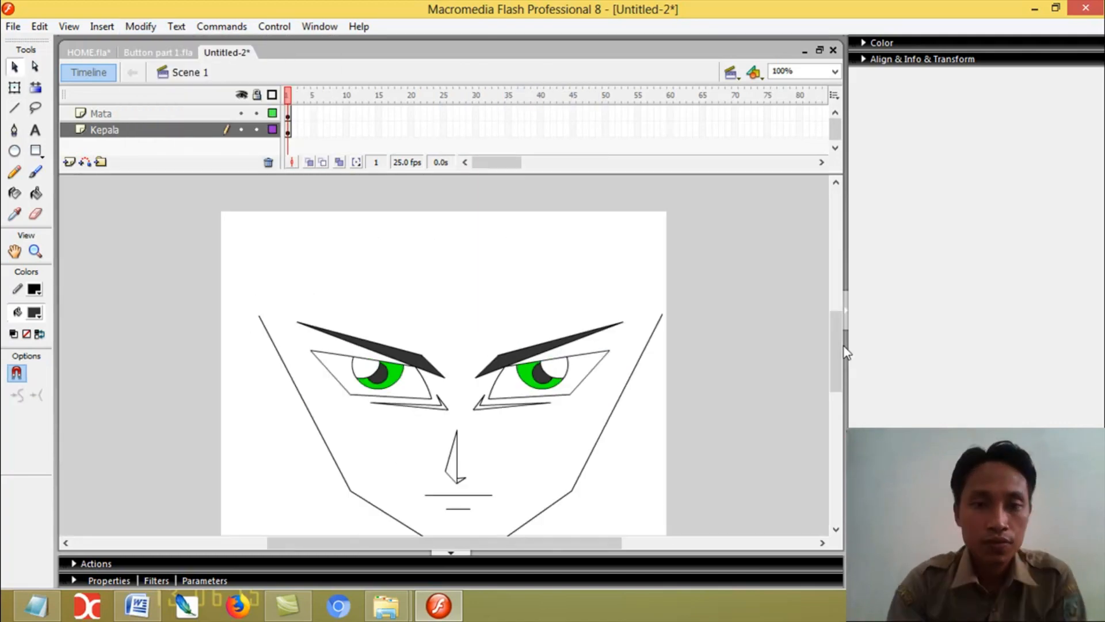
pyautogui.click(14, 107)
pyautogui.moveTo(259, 315); pyautogui.dragTo(327, 232)
pyautogui.moveTo(327, 231); pyautogui.dragTo(606, 233)
pyautogui.moveTo(606, 234); pyautogui.dragTo(662, 313)
# Step: Mix the skin colour #FEE892 as the fill and apply it to the face
pyautogui.click(36, 193)
pyautogui.click(34, 312)
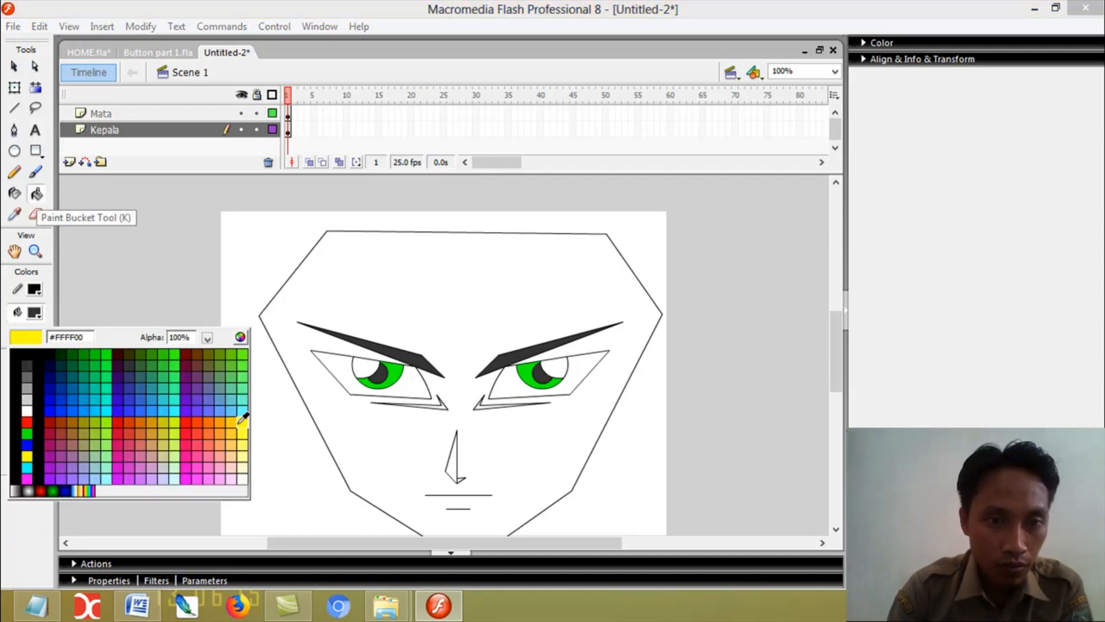
pyautogui.click(242, 419)
pyautogui.click(319, 27)
pyautogui.click(345, 309)
pyautogui.moveTo(1014, 157); pyautogui.dragTo(1011, 145)
pyautogui.click(415, 301)
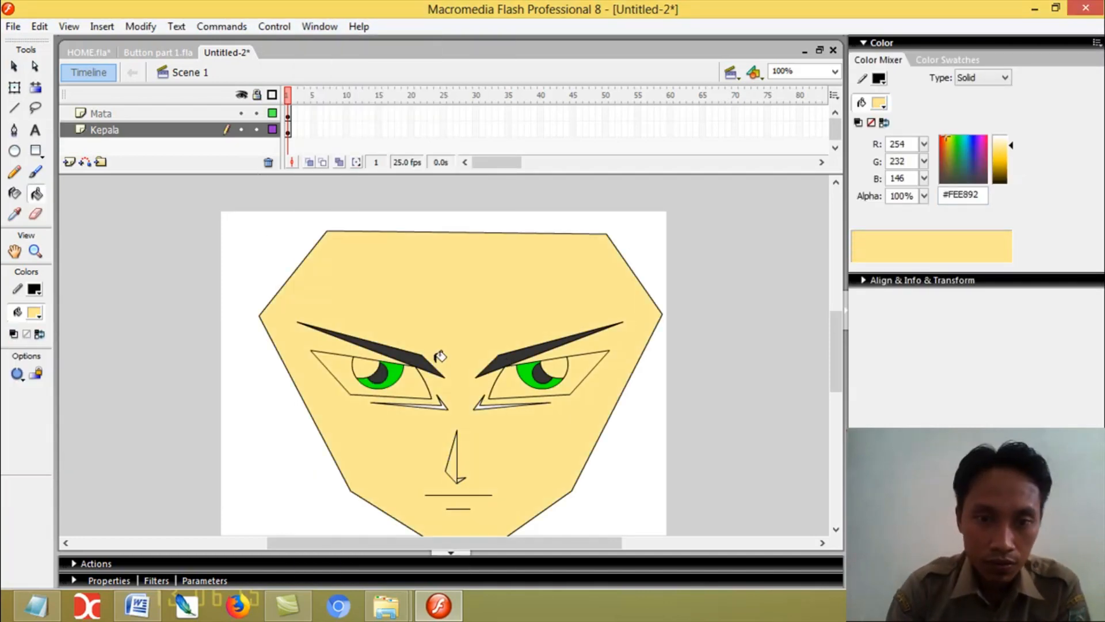
# Step: Fill the eye whites and highlights of both eyes with white (#FFFFFF) on the Mata layer
pyautogui.hotkey('ctrl', '=')
pyautogui.click(101, 113)
pyautogui.click(14, 66)
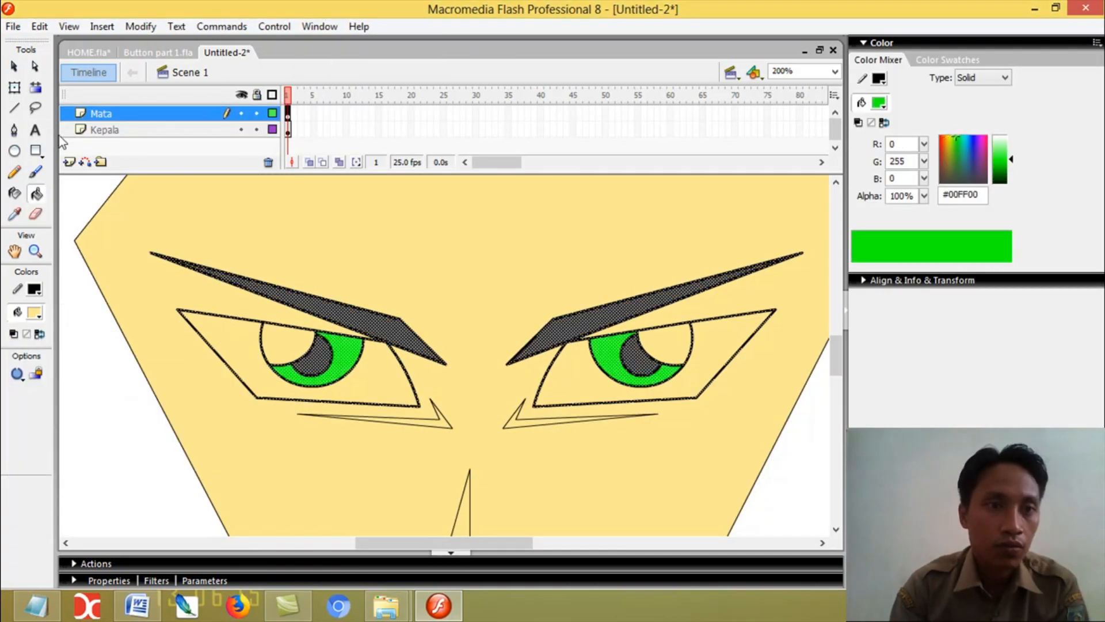
pyautogui.click(34, 313)
pyautogui.click(27, 410)
pyautogui.press('k')
pyautogui.click(271, 345)
pyautogui.click(581, 367)
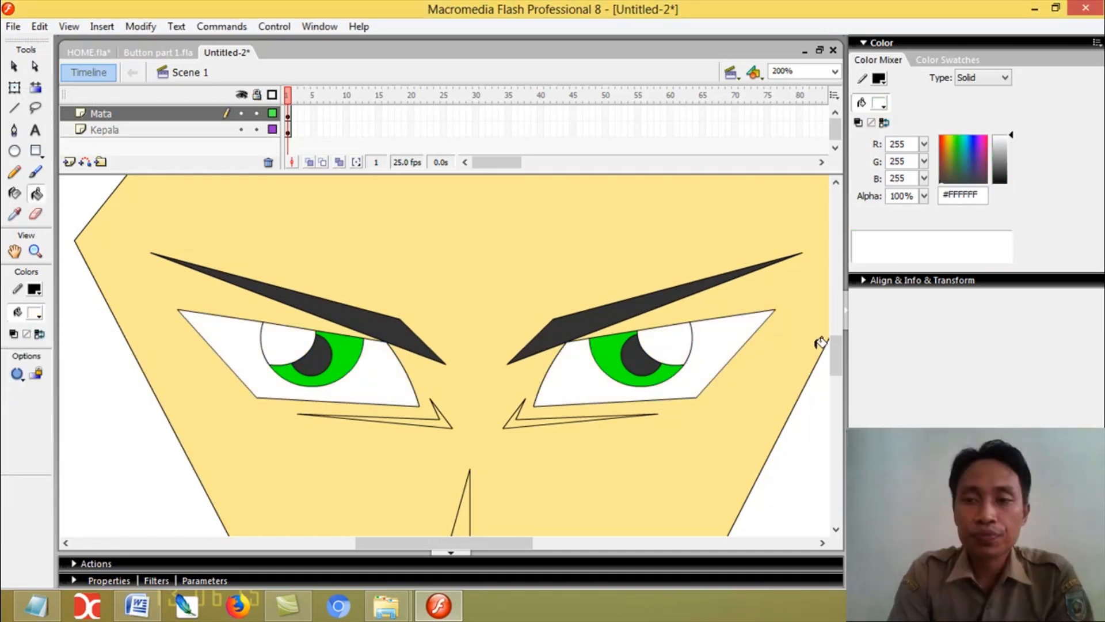
# Step: Darken the skin colour to #AF8C03 and fill the nose and both under-eye creases with it
pyautogui.moveTo(835, 347); pyautogui.dragTo(836, 355)
pyautogui.click(35, 313)
pyautogui.click(195, 302)
pyautogui.moveTo(1011, 147); pyautogui.dragTo(1011, 167)
pyautogui.click(465, 440)
pyautogui.click(441, 342)
pyautogui.click(513, 342)
# Step: Delete the black outlines around the nose and both under-eye creases
pyautogui.click(14, 66)
pyautogui.doubleClick(470, 429)
pyautogui.press('Delete')
pyautogui.doubleClick(432, 348)
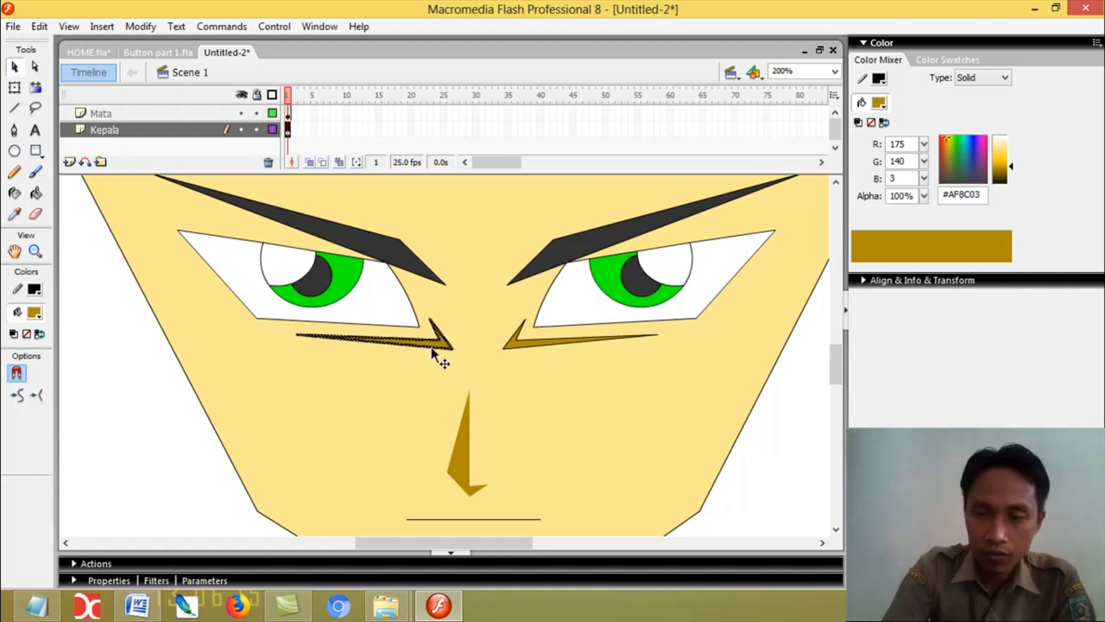
pyautogui.press('Delete')
pyautogui.doubleClick(538, 346)
pyautogui.press('Delete')
# Step: Bend the mouth line and the short line below it into slight downward curves
pyautogui.hotkey('ctrl', '1')
pyautogui.click(464, 441)
pyautogui.press('Escape')
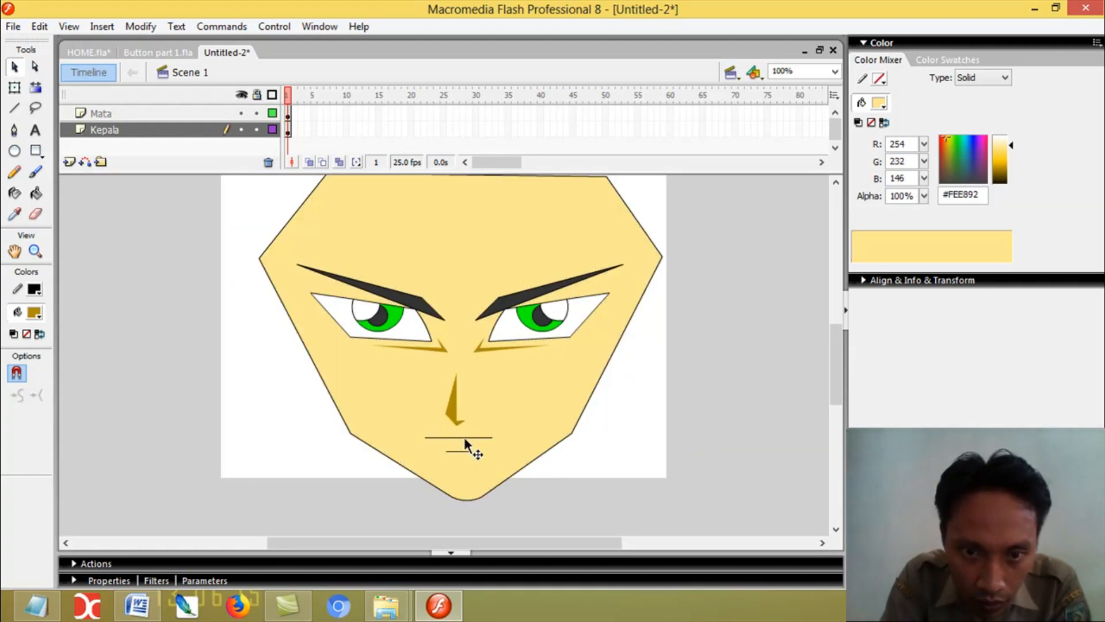
# Step: Add a layer named Rambut at the top of the layer stack and lock the Mata and Kepala layers
pyautogui.moveTo(838, 392); pyautogui.dragTo(840, 384)
pyautogui.click(115, 130)
pyautogui.click(70, 163)
pyautogui.doubleClick(105, 130)
pyautogui.write('Rambut')
pyautogui.press('Return')
pyautogui.moveTo(130, 130); pyautogui.dragTo(130, 109)
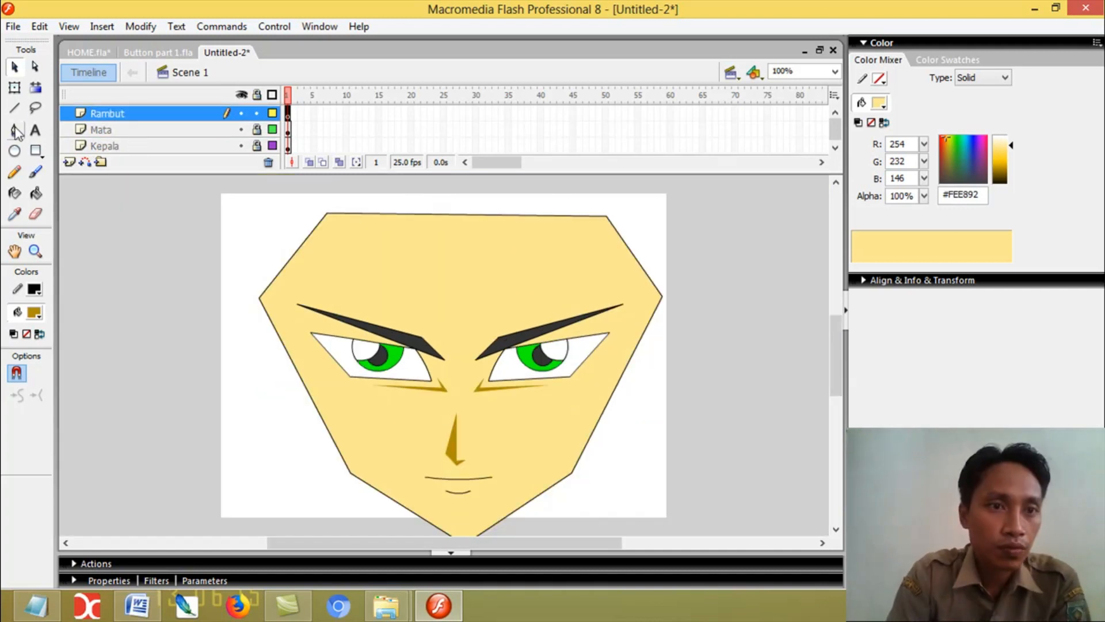
# Step: Draw the closed hair outline on the Rambut layer with straight lines, with zigzag fringe spikes over the forehead and long side locks
pyautogui.click(15, 108)
pyautogui.moveTo(423, 253); pyautogui.dragTo(481, 435)
pyautogui.moveTo(481, 435); pyautogui.dragTo(509, 249)
pyautogui.moveTo(508, 249); pyautogui.dragTo(528, 368)
pyautogui.moveTo(528, 368)
pyautogui.mouseDown()
pyautogui.moveTo(606, 250)
pyautogui.moveTo(564, 424)
pyautogui.mouseUp()
pyautogui.moveTo(564, 423); pyautogui.dragTo(617, 377)
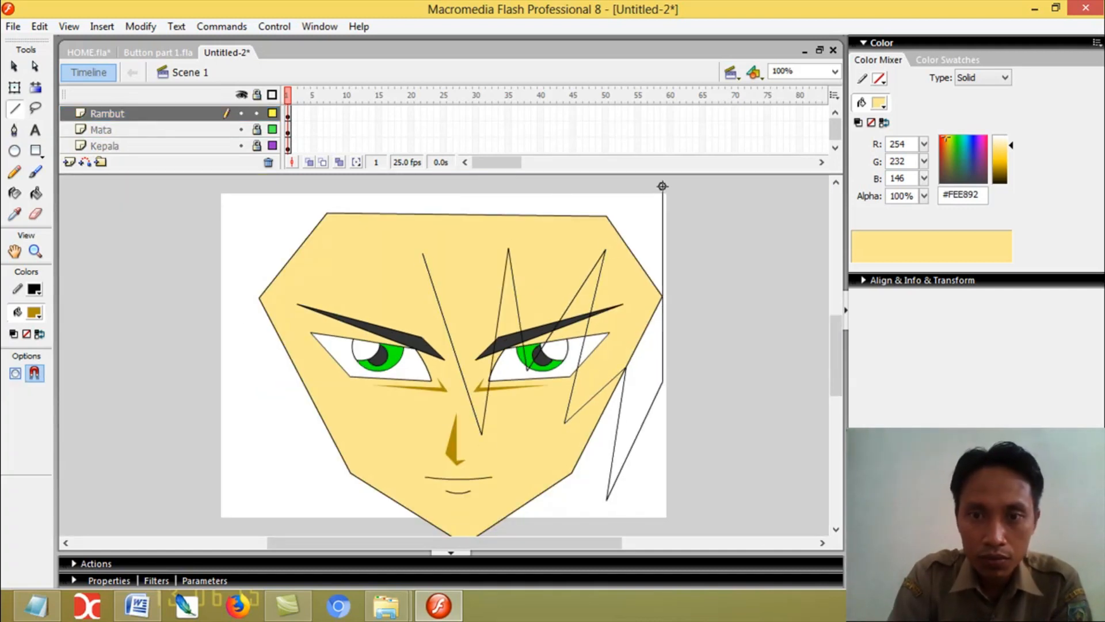
pyautogui.moveTo(663, 186); pyautogui.dragTo(663, 186)
pyautogui.moveTo(662, 186); pyautogui.dragTo(276, 183)
pyautogui.moveTo(276, 183)
pyautogui.mouseDown()
pyautogui.moveTo(262, 353)
pyautogui.moveTo(288, 498)
pyautogui.mouseUp()
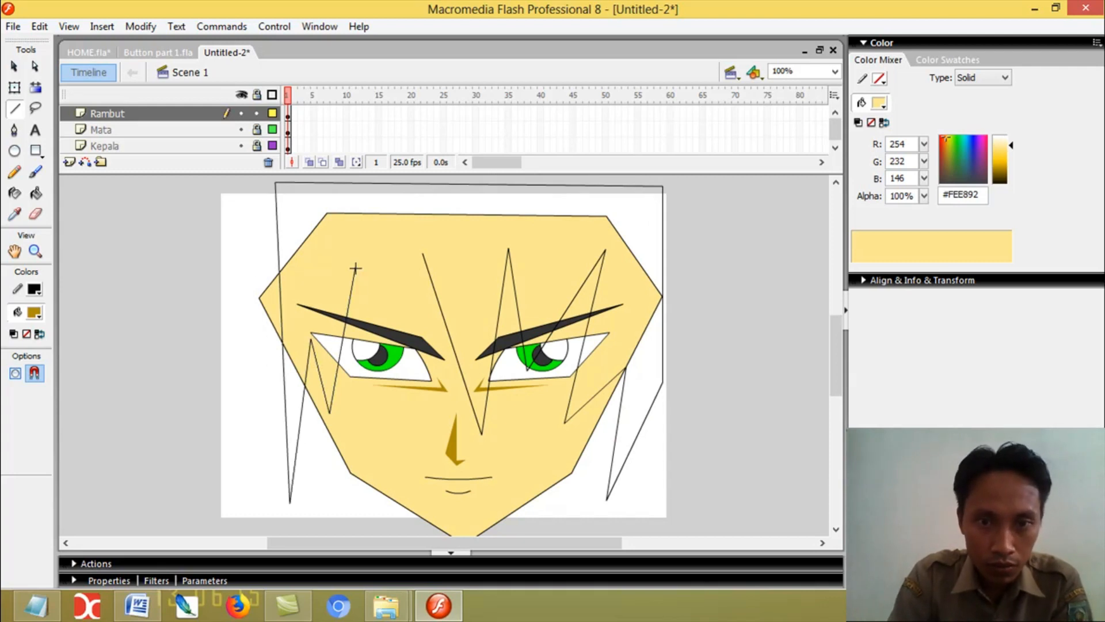
# Step: Fill the hair shape with red #FF0000
pyautogui.click(36, 193)
pyautogui.click(34, 313)
pyautogui.click(27, 419)
pyautogui.click(323, 242)
pyautogui.click(15, 67)
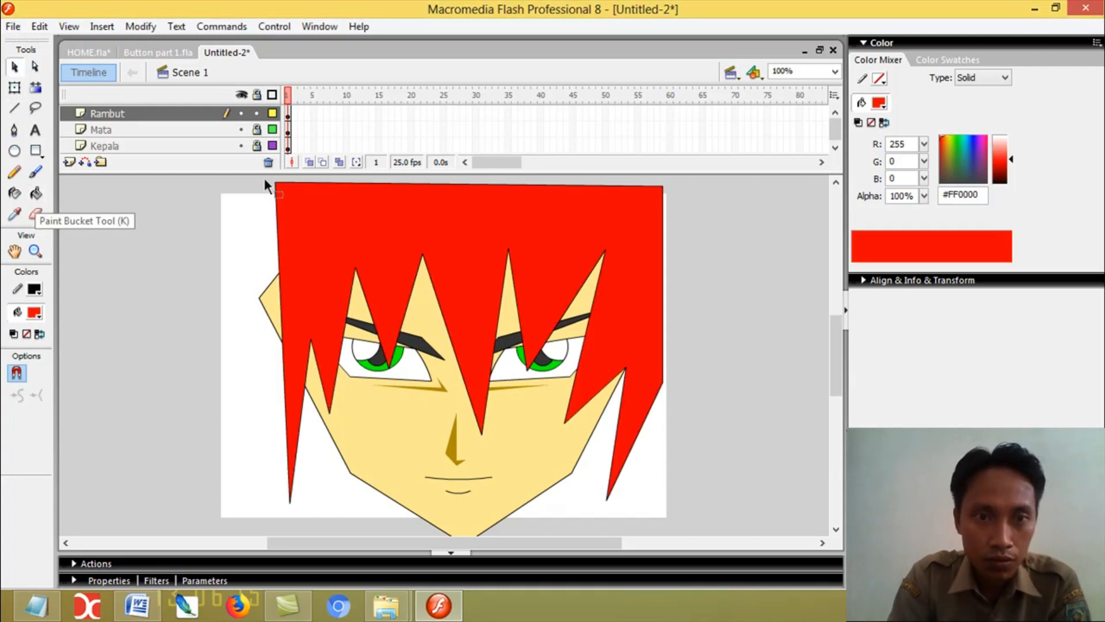
# Step: Bend the hair's left and right outer edges outward so they cover the corners of the head
pyautogui.click(256, 147)
pyautogui.moveTo(259, 297); pyautogui.dragTo(262, 291)
pyautogui.moveTo(662, 354); pyautogui.dragTo(669, 345)
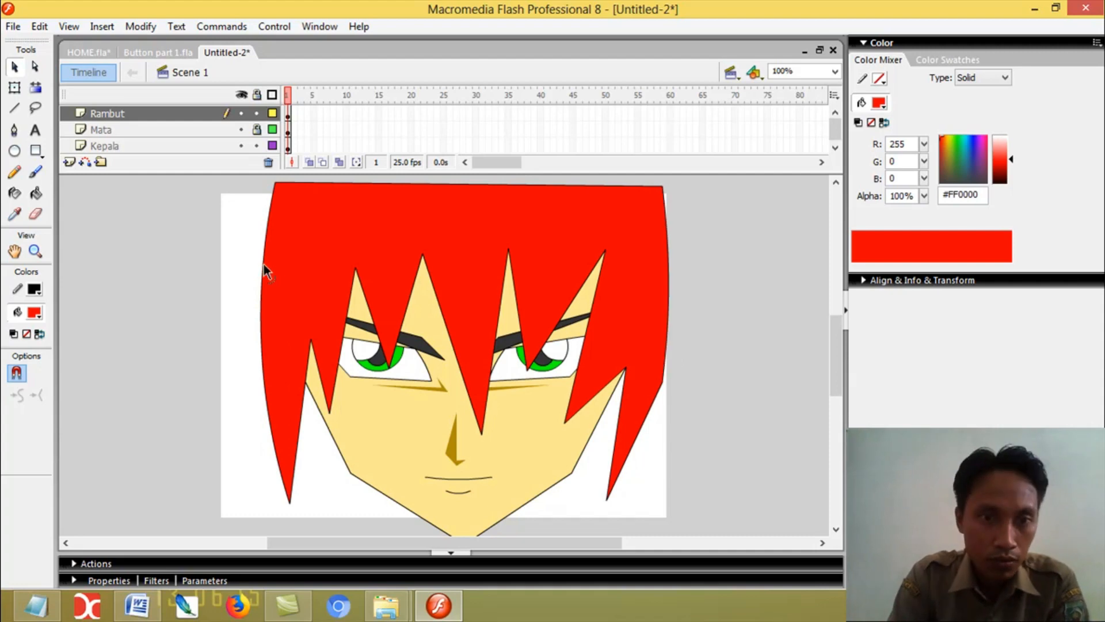
pyautogui.moveTo(264, 266); pyautogui.dragTo(259, 268)
# Step: Curve the edges of the fringe strands above the left eye and forehead, and lock the Kepala layer
pyautogui.moveTo(378, 335); pyautogui.dragTo(365, 336)
pyautogui.moveTo(405, 315); pyautogui.dragTo(394, 312)
pyautogui.moveTo(442, 322)
pyautogui.mouseDown()
pyautogui.moveTo(459, 332)
pyautogui.moveTo(456, 315)
pyautogui.mouseUp()
pyautogui.hotkey('ctrl', 'z')
pyautogui.click(256, 147)
# Step: Reshape the central fringe strand with its tip shifted left and its edge curved, and delete the stray line end below it
pyautogui.moveTo(482, 435); pyautogui.dragTo(441, 428)
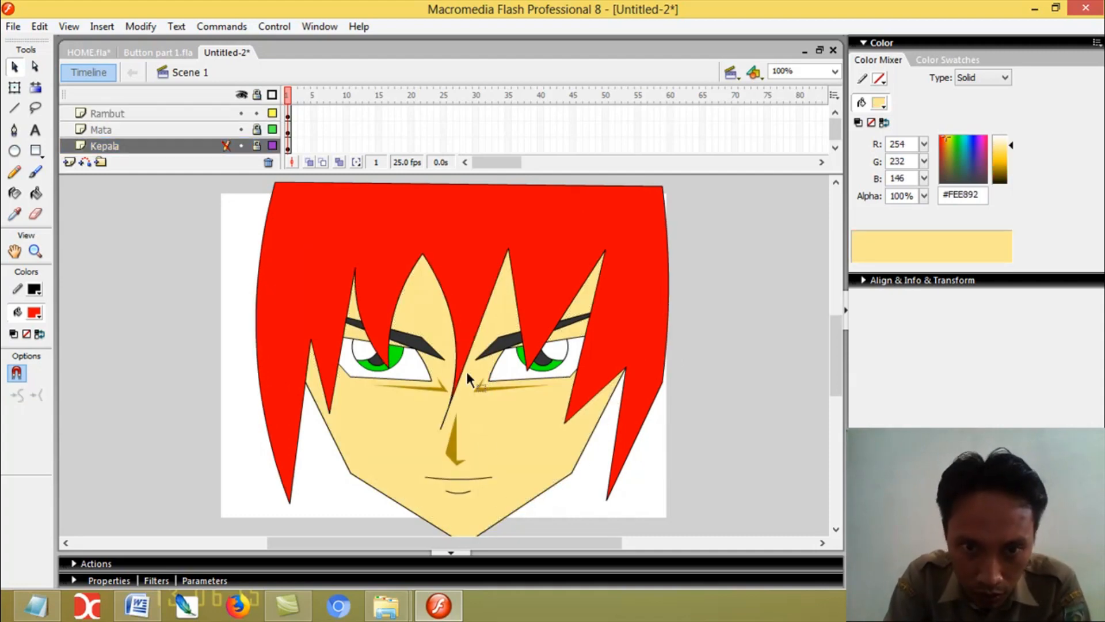
pyautogui.moveTo(465, 373); pyautogui.dragTo(473, 376)
pyautogui.click(443, 425)
pyautogui.press('Delete')
pyautogui.moveTo(496, 307); pyautogui.dragTo(504, 311)
pyautogui.hotkey('ctrl', 'z')
# Step: Bulge the hair's right outer edge outward and curve the edges of the right fringe and the left side lock
pyautogui.moveTo(669, 294); pyautogui.dragTo(676, 295)
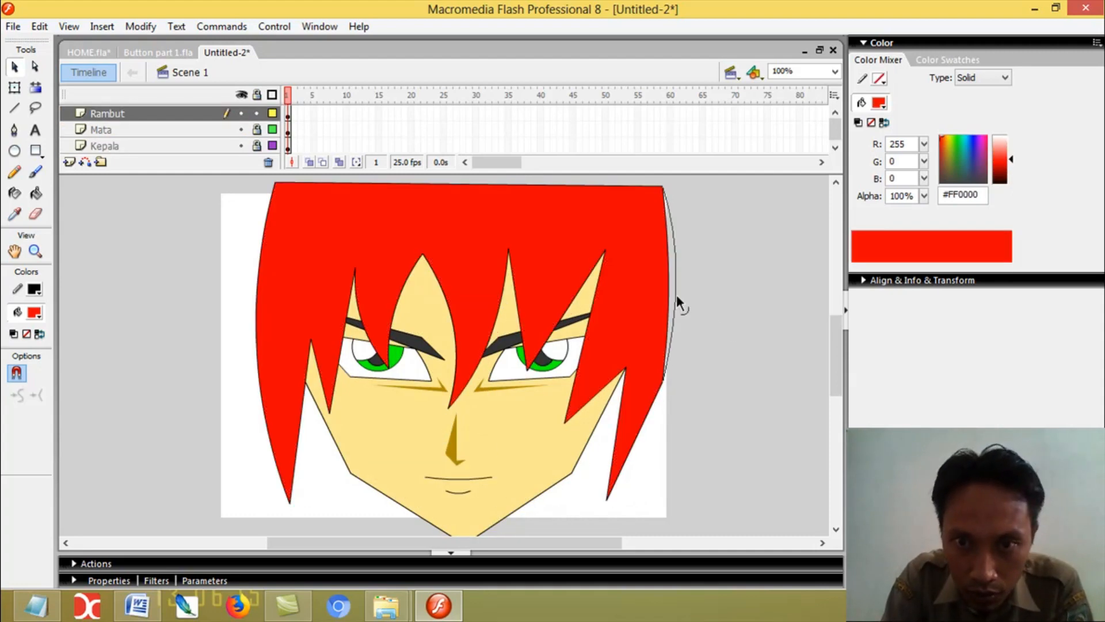
pyautogui.click(338, 322)
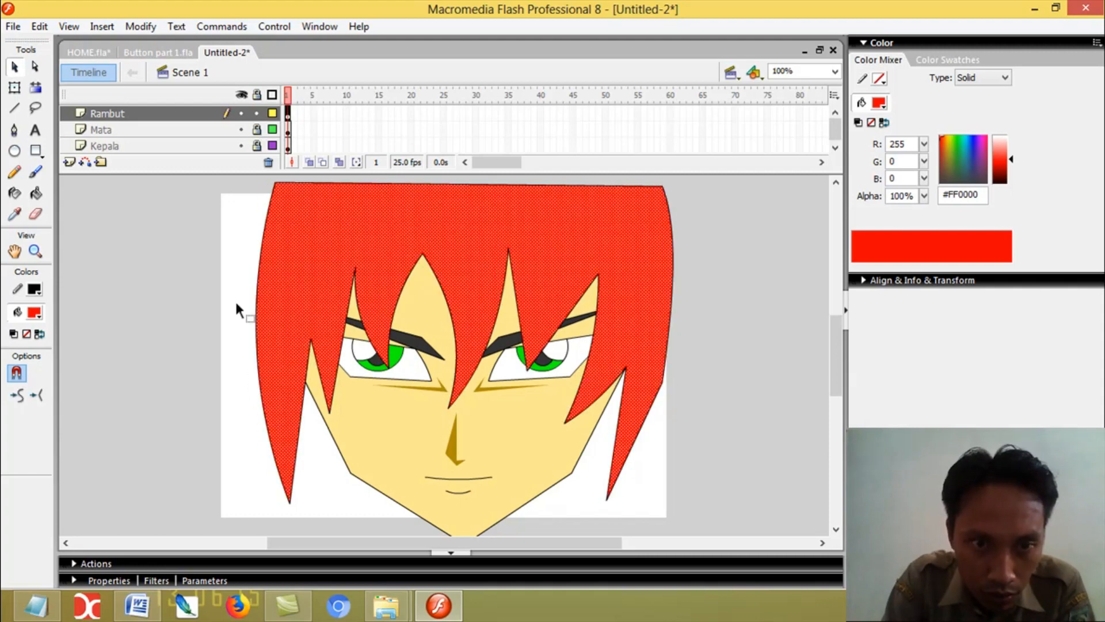
pyautogui.click(235, 299)
pyautogui.hotkey('ctrl', '=')
pyautogui.moveTo(238, 336); pyautogui.dragTo(225, 333)
pyautogui.moveTo(194, 386); pyautogui.dragTo(155, 415)
pyautogui.hotkey('ctrl', '-')
# Step: Pull the tips of both long side locks inward toward the jaw and smooth the right lock's outer edge
pyautogui.moveTo(290, 499); pyautogui.dragTo(321, 489)
pyautogui.moveTo(606, 497); pyautogui.dragTo(594, 496)
pyautogui.moveTo(655, 370); pyautogui.dragTo(659, 371)
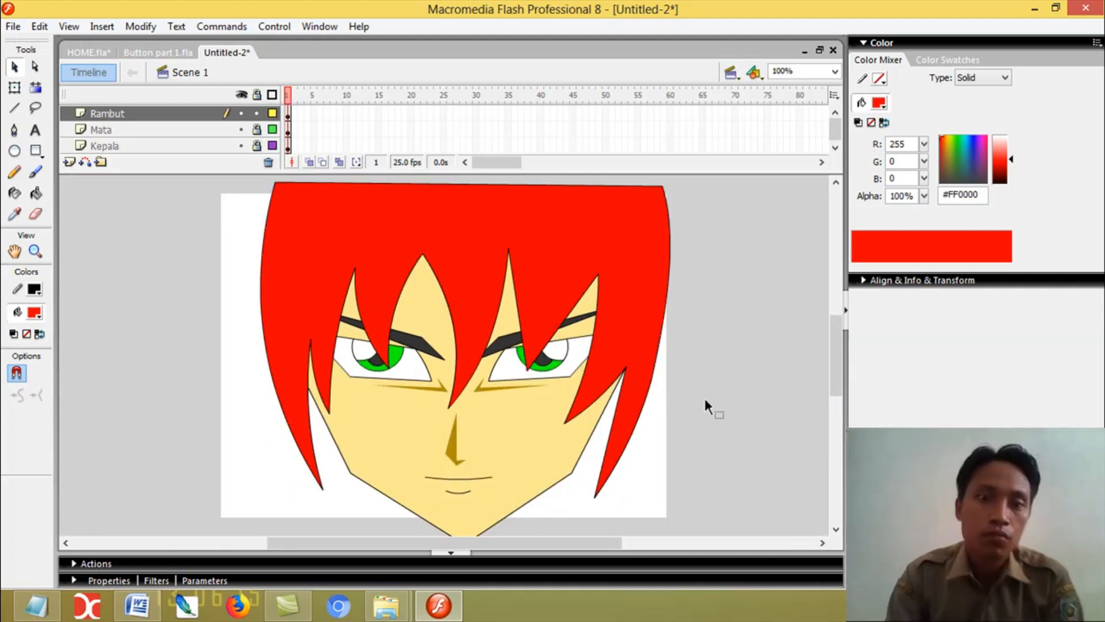
# Step: Unlock the Mata and Kepala layers, select the artwork on all three layers and move it slightly up and left on the stage
pyautogui.hotkey('ctrl', '-')
pyautogui.click(257, 130)
pyautogui.click(256, 146)
pyautogui.click(288, 148)
pyautogui.click(287, 115)
pyautogui.keyDown('shift'); pyautogui.click(288, 148); pyautogui.keyUp('shift')
pyautogui.moveTo(442, 291); pyautogui.dragTo(433, 284)
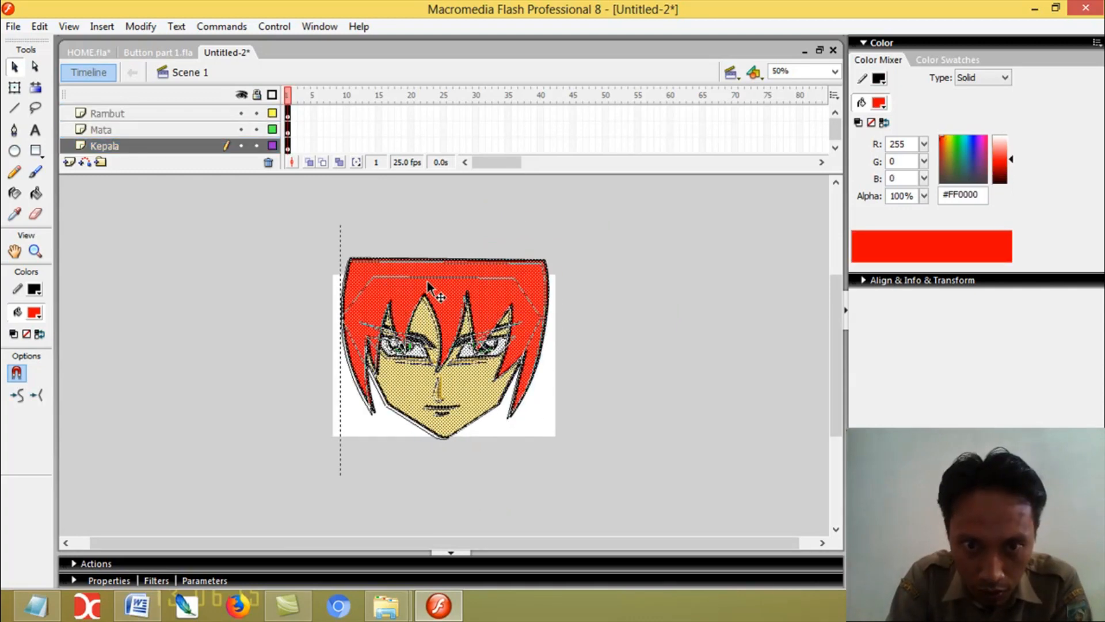
pyautogui.click(606, 308)
# Step: Test the movie to preview the face, and close the preview
pyautogui.hotkey('ctrl', 'Return')
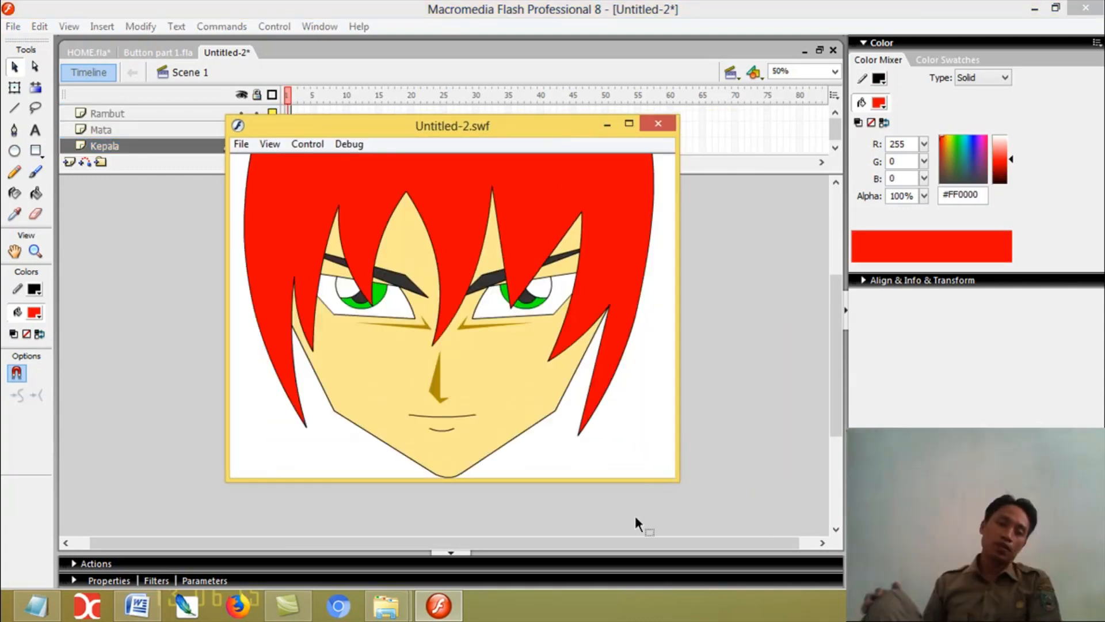
pyautogui.click(657, 123)
# Step: Show the Rambut and Mata layers as outlines only and lock both
pyautogui.hotkey('ctrl', '=')
pyautogui.click(272, 113)
pyautogui.click(272, 129)
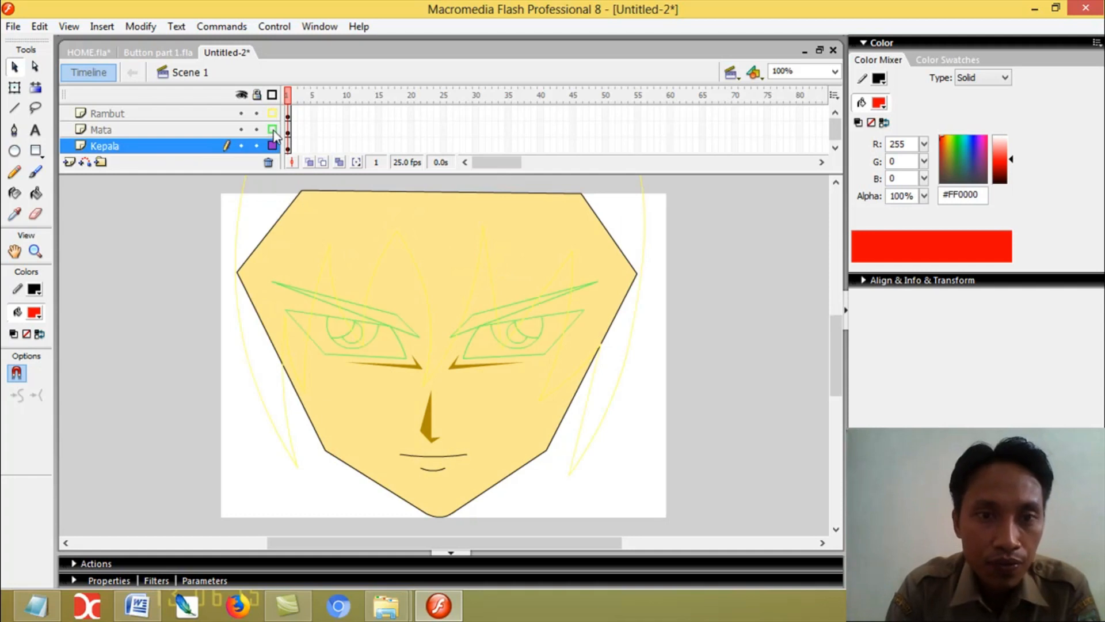
pyautogui.click(257, 114)
pyautogui.click(257, 129)
# Step: Draw a diagonal line down each side of the face on the Kepala layer and bend both slightly outward
pyautogui.press('n')
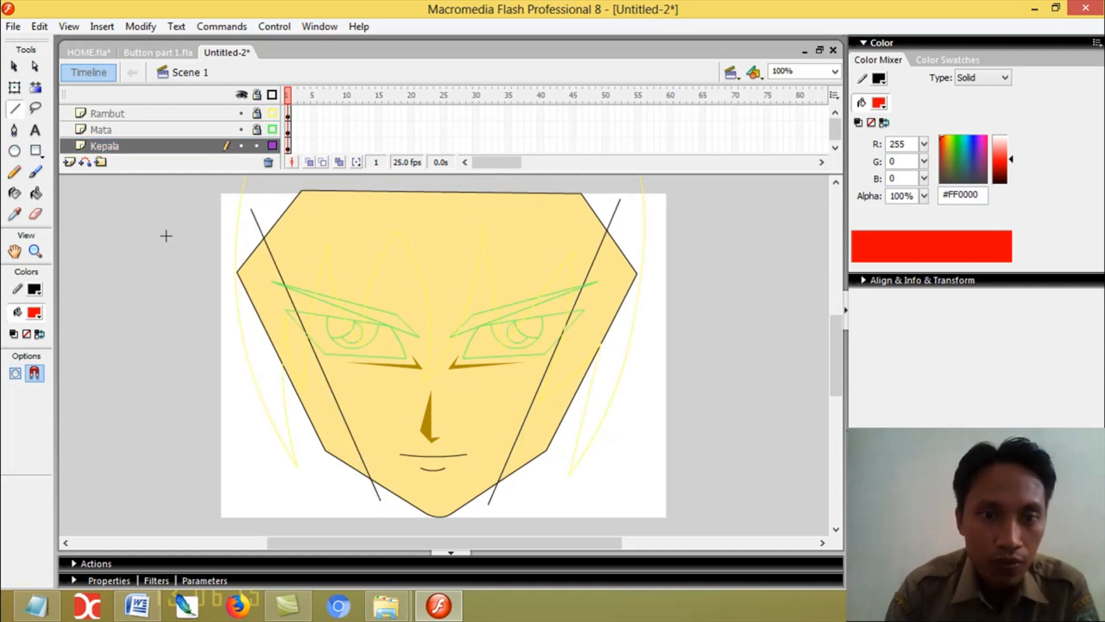
pyautogui.click(14, 67)
pyautogui.moveTo(541, 382); pyautogui.dragTo(549, 378)
pyautogui.moveTo(334, 394); pyautogui.dragTo(327, 394)
# Step: Fill the right side of the face with the darker skin shade #FCD950 and delete the dividing line beside it
pyautogui.click(35, 312)
pyautogui.click(368, 403)
pyautogui.moveTo(1011, 146); pyautogui.dragTo(1012, 142)
pyautogui.click(35, 194)
pyautogui.click(581, 349)
pyautogui.click(14, 67)
pyautogui.click(581, 302)
pyautogui.keyDown('shift'); pyautogui.click(614, 214); pyautogui.keyUp('shift')
pyautogui.press('Delete')
# Step: Fill the left side of the face with the lighter skin tone #FEF0BC and delete the dividing line beside it
pyautogui.click(879, 103)
pyautogui.click(518, 391)
pyautogui.click(36, 193)
pyautogui.click(274, 313)
pyautogui.click(15, 66)
pyautogui.click(278, 266)
pyautogui.press('Delete')
# Step: Set the document's background colour to blue
pyautogui.doubleClick(403, 162)
pyautogui.click(501, 329)
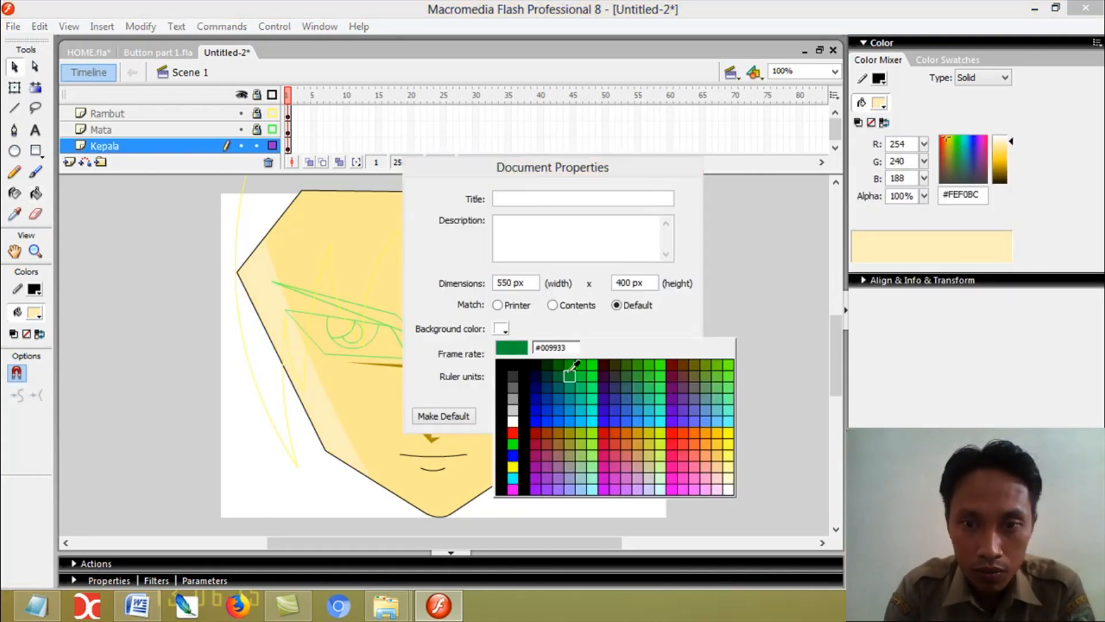
pyautogui.click(556, 420)
pyautogui.click(630, 415)
# Step: Return the Rambut and Mata layers to full-colour display and adjust the lower edges of the cheek shading
pyautogui.moveTo(272, 113); pyautogui.dragTo(272, 129)
pyautogui.moveTo(523, 465); pyautogui.dragTo(522, 468)
pyautogui.moveTo(352, 444); pyautogui.dragTo(345, 445)
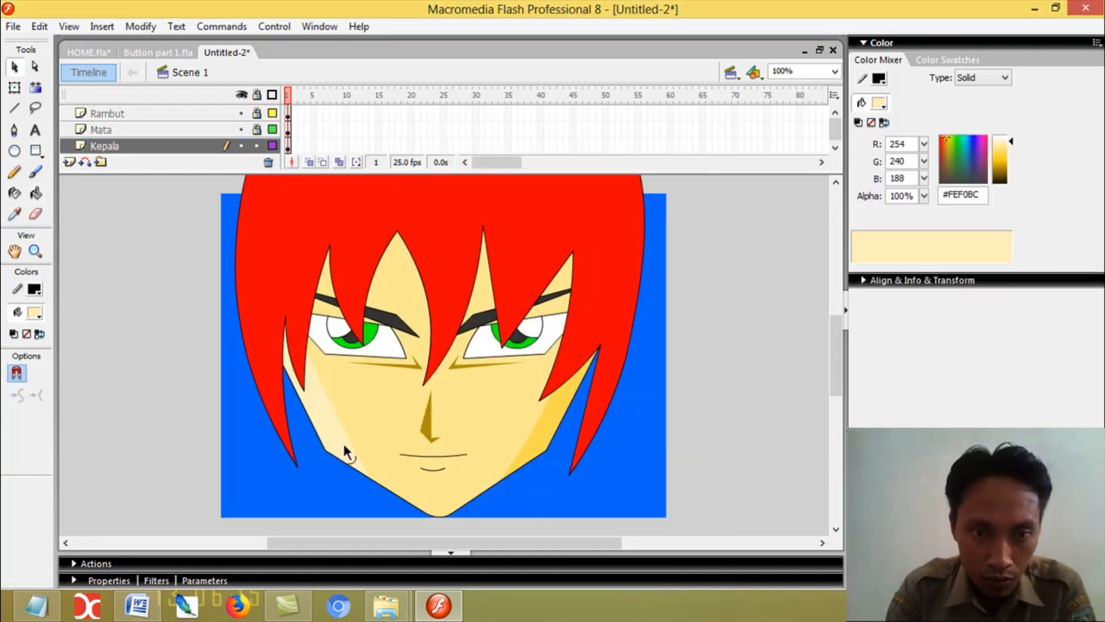
pyautogui.hotkey('ctrl', '=')
pyautogui.hotkey('ctrl', '-')
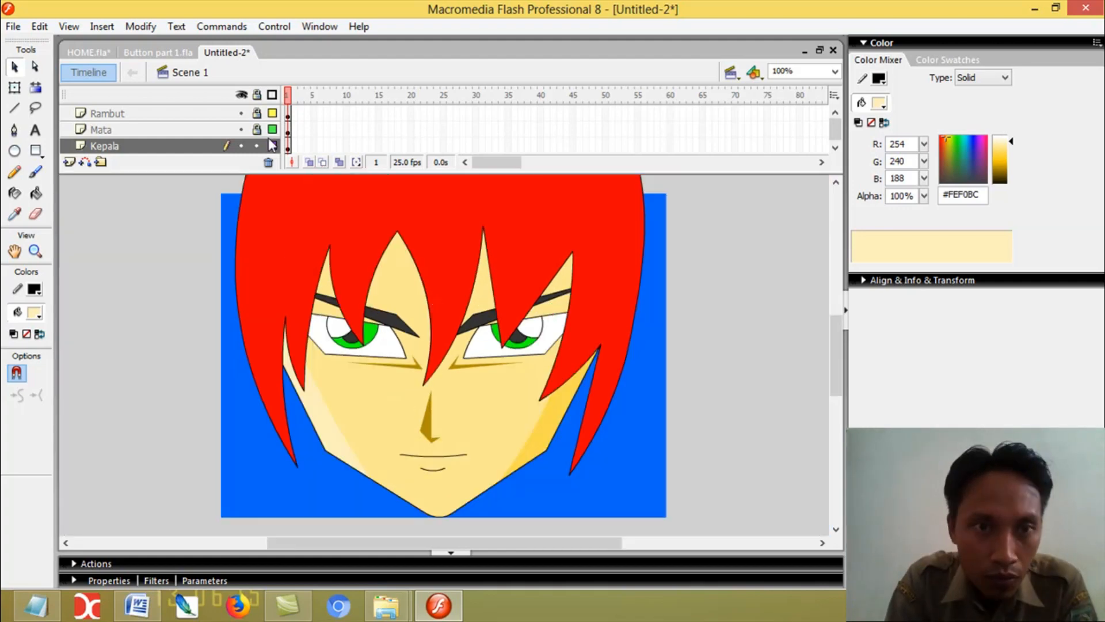
# Step: Lock the Rambut and Mata layers and make Kepala the active layer with nothing selected
pyautogui.click(493, 271)
pyautogui.hotkey('ctrl', '=')
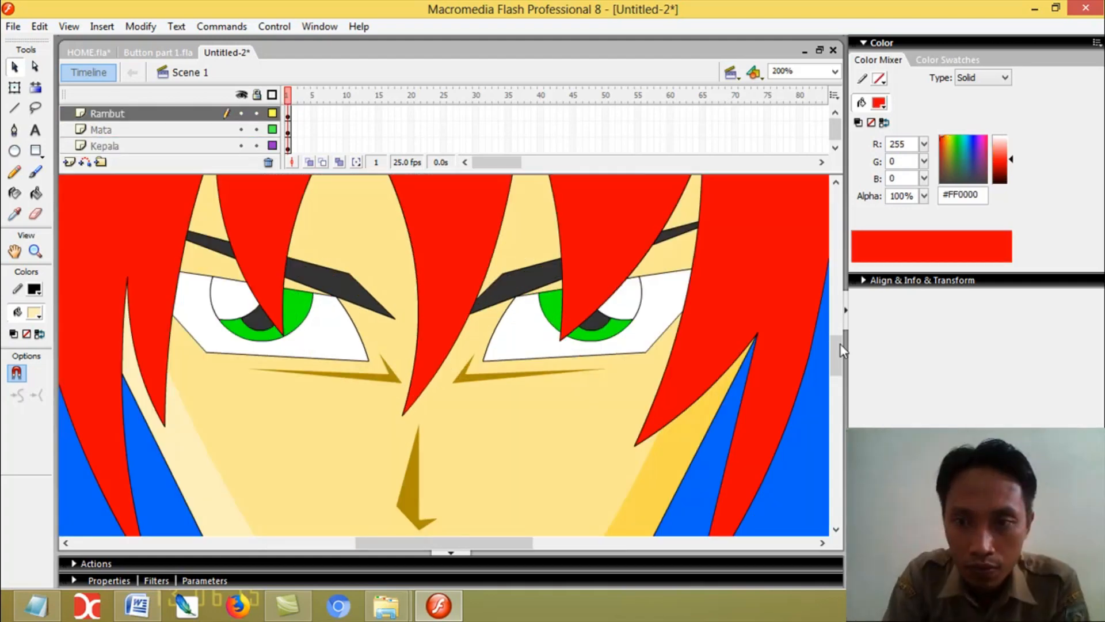
pyautogui.moveTo(841, 350); pyautogui.dragTo(840, 360)
pyautogui.click(15, 109)
pyautogui.moveTo(257, 114); pyautogui.dragTo(256, 130)
pyautogui.click(15, 109)
pyautogui.click(105, 147)
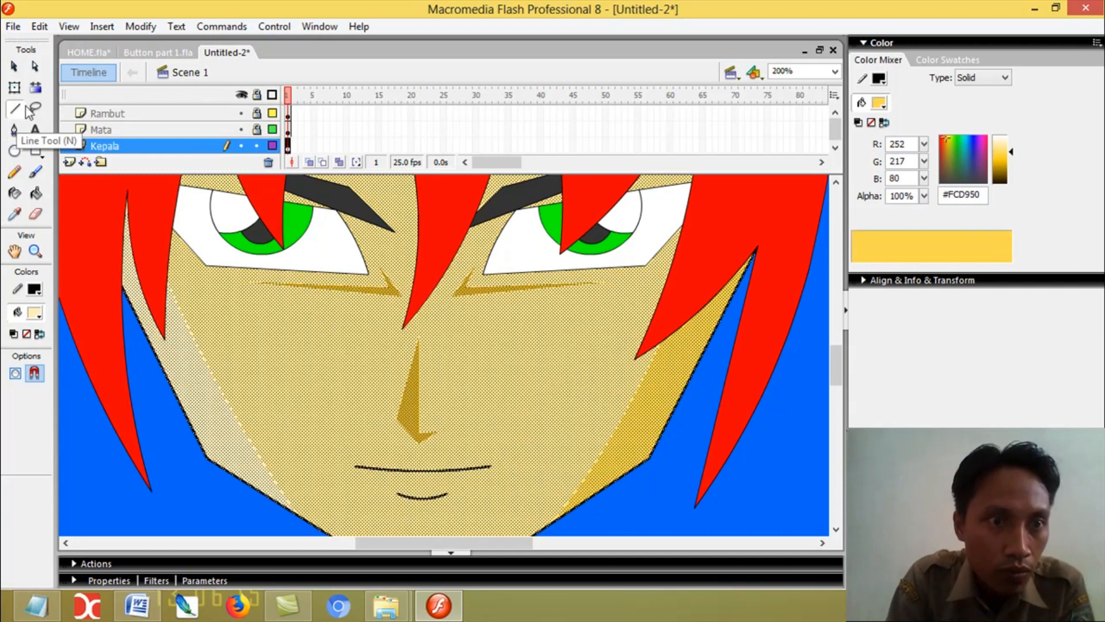
pyautogui.press('Escape')
# Step: Outline an angular shadow along the left side of the nose and fill it with #FCD950
pyautogui.click(34, 312)
pyautogui.click(24, 417)
pyautogui.moveTo(418, 337); pyautogui.dragTo(387, 355)
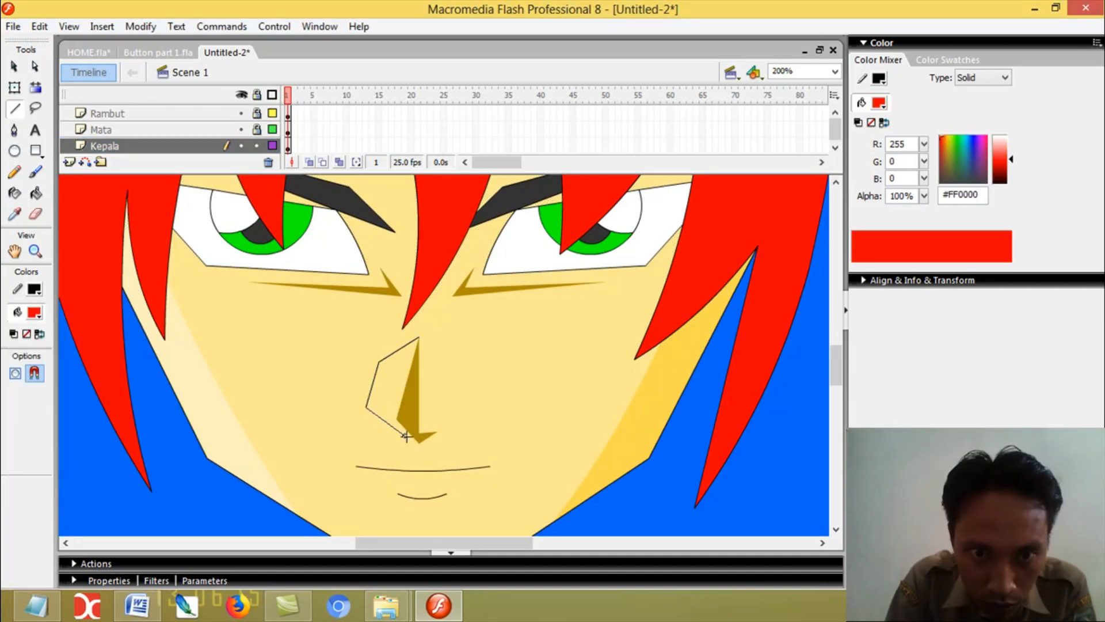
pyautogui.click(32, 312)
pyautogui.click(644, 412)
pyautogui.click(35, 193)
pyautogui.click(389, 382)
# Step: Outline a small shadow beneath the short line under the mouth and fill it with #FCD950
pyautogui.moveTo(839, 377); pyautogui.dragTo(839, 383)
pyautogui.click(15, 110)
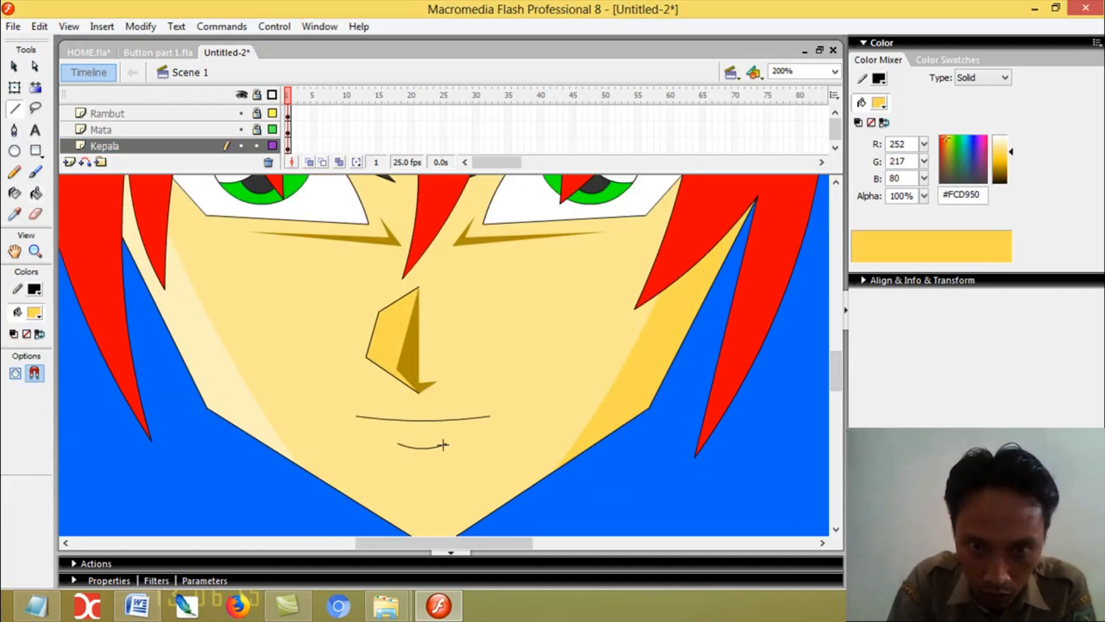
pyautogui.click(14, 66)
pyautogui.click(419, 468)
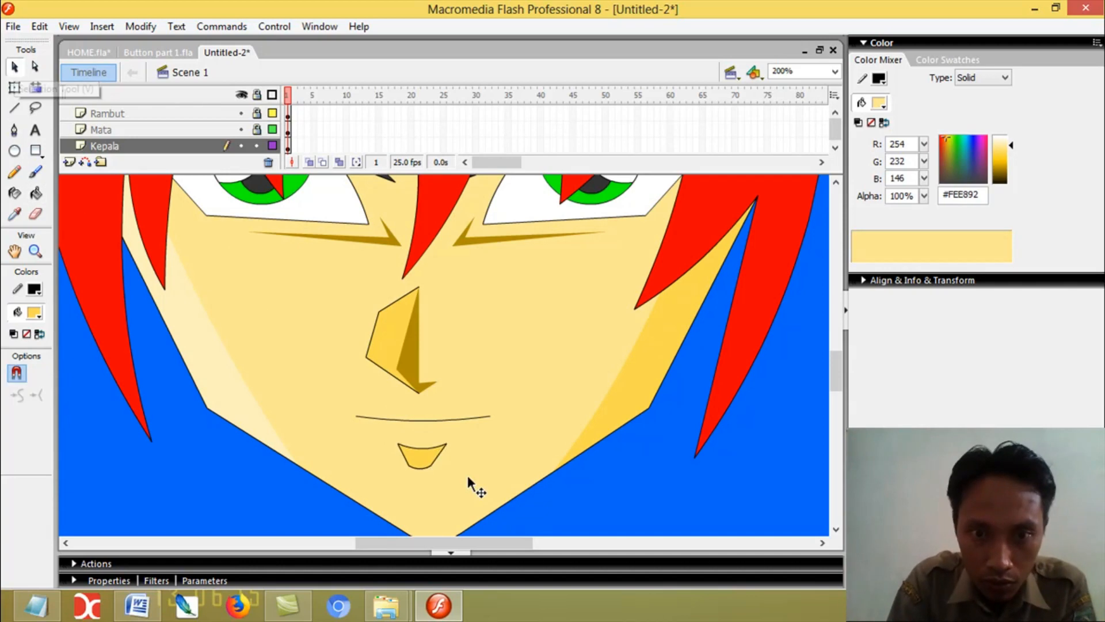
# Step: Delete the black outlines of the nose and chin shadows
pyautogui.doubleClick(429, 469)
pyautogui.press('Delete')
pyautogui.hotkey('ctrl', '-')
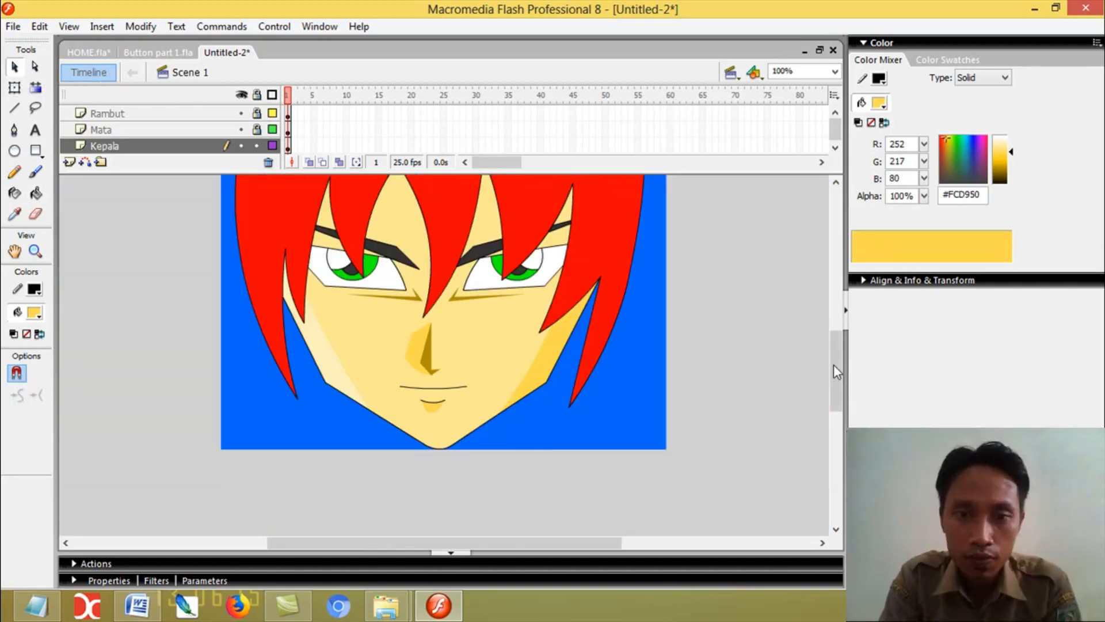
# Step: Set the line colour to green #00FF00, unlock the Rambut layer and lock the Kepala layer
pyautogui.moveTo(835, 367); pyautogui.dragTo(838, 346)
pyautogui.click(15, 110)
pyautogui.click(34, 289)
pyautogui.click(17, 443)
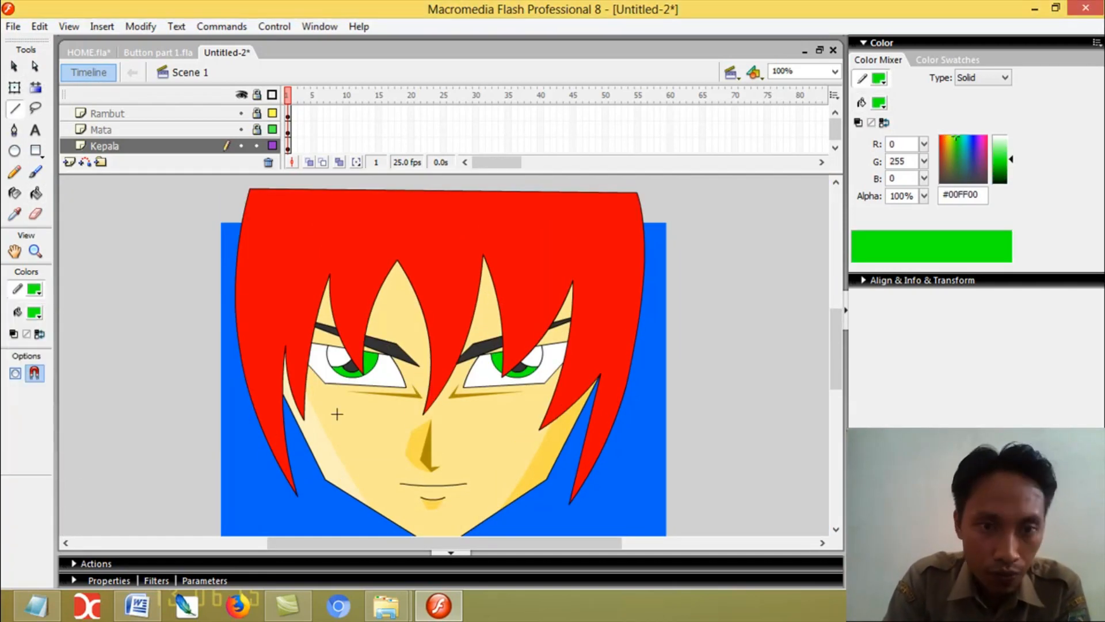
pyautogui.click(257, 112)
pyautogui.click(257, 146)
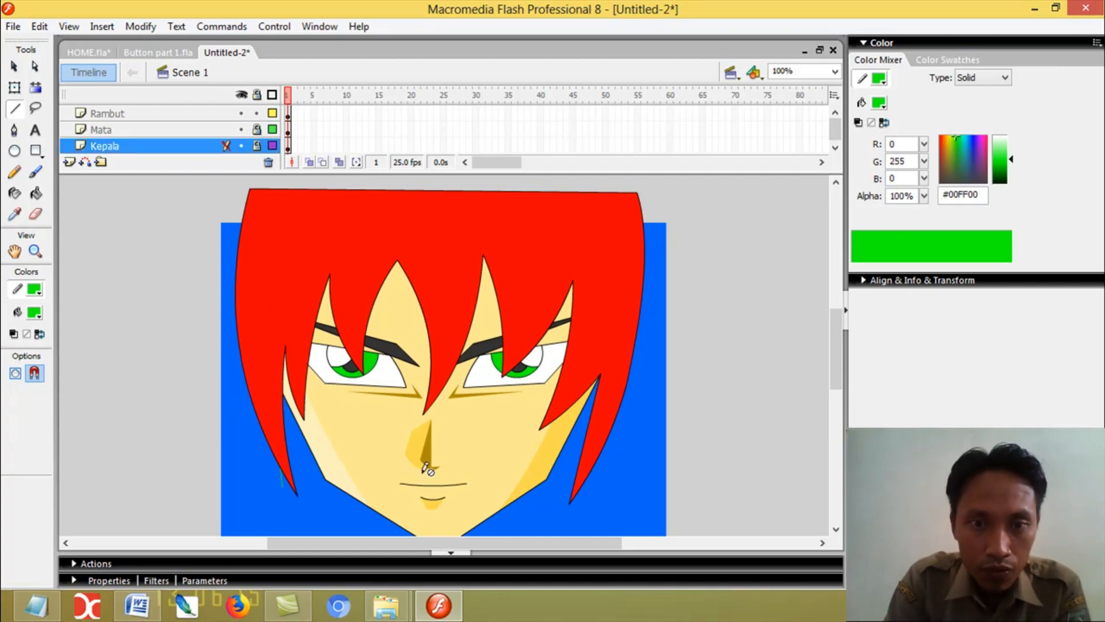
# Step: Thicken the left eye's outlines with the Ink Bottle using a black solid stroke of 2.25
pyautogui.hotkey('ctrl', '=')
pyautogui.click(15, 193)
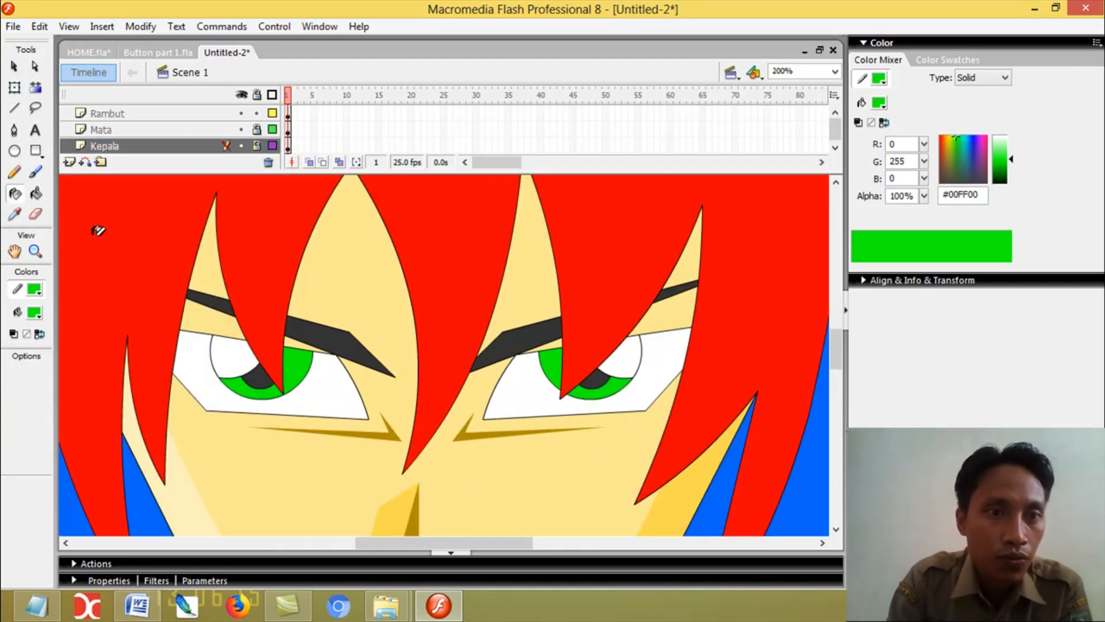
pyautogui.click(34, 289)
pyautogui.click(23, 328)
pyautogui.click(118, 581)
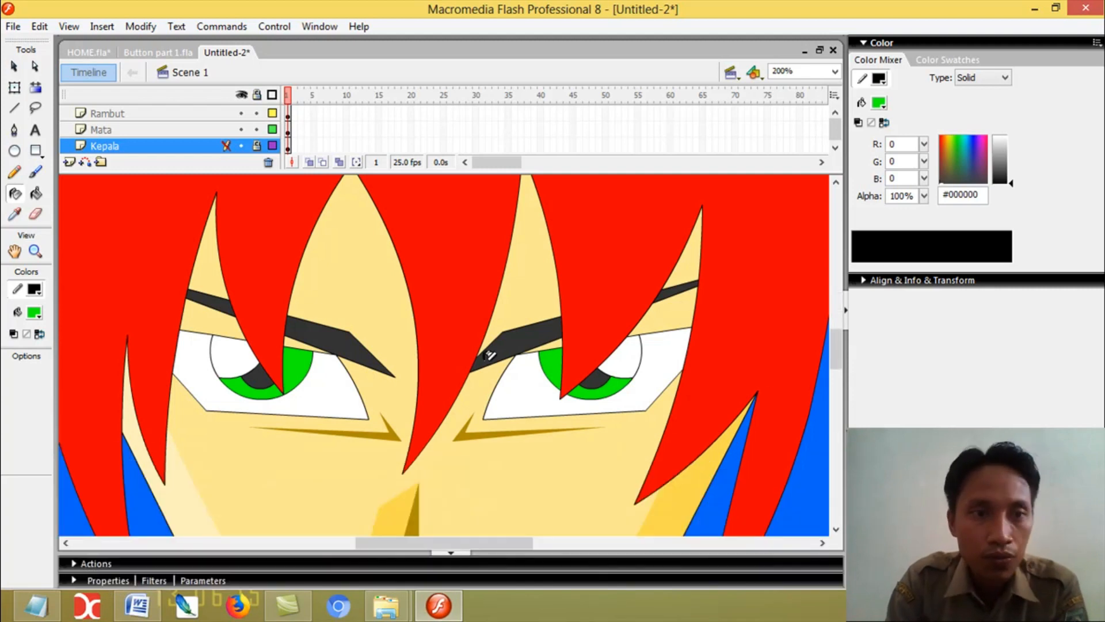
pyautogui.click(235, 339)
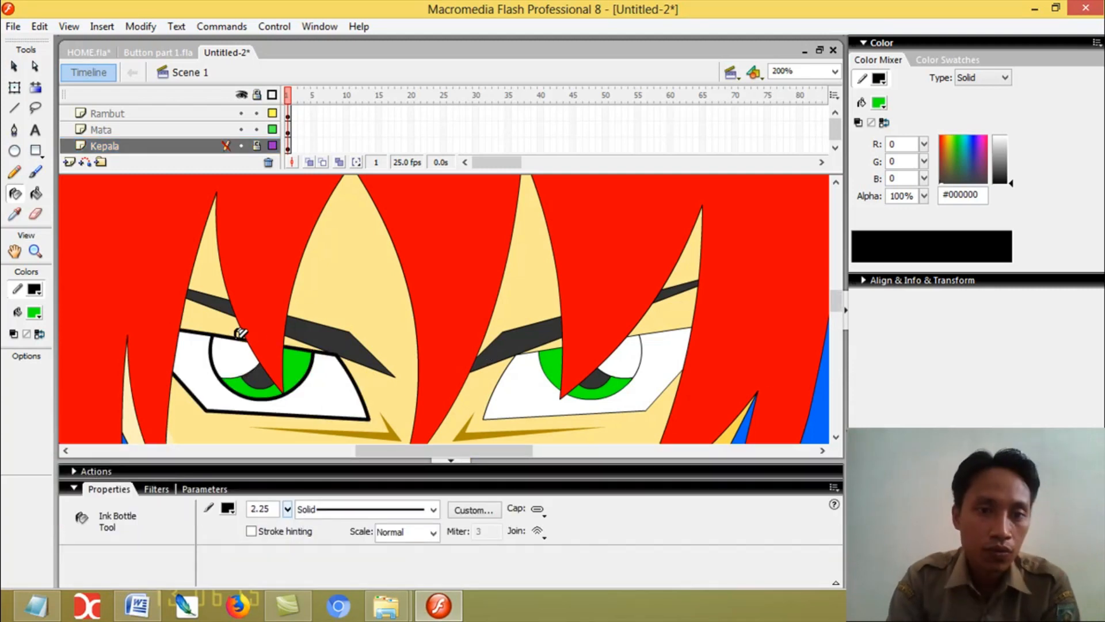
# Step: Display the Rambut layer as outlines and apply the black 2.25 stroke to the right eye's outlines
pyautogui.click(273, 114)
pyautogui.click(497, 390)
pyautogui.click(565, 341)
pyautogui.hotkey('ctrl', 'z')
pyautogui.click(566, 346)
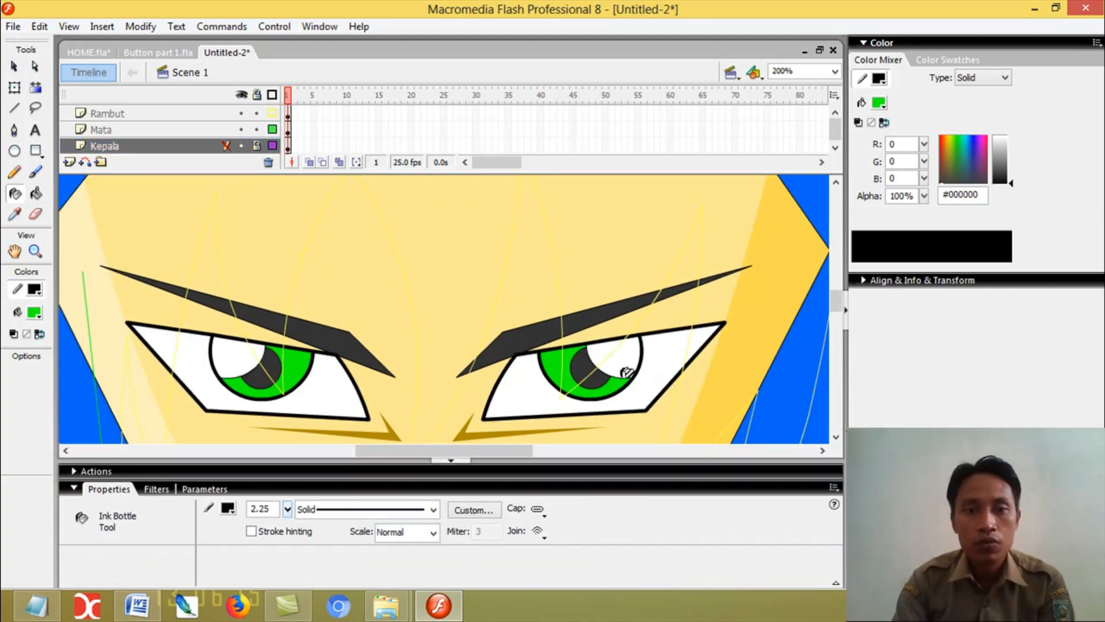
# Step: Reshape the fringe strands over both eyes to uncover more of the irises, and shift the left inner lock's tip inward
pyautogui.click(105, 146)
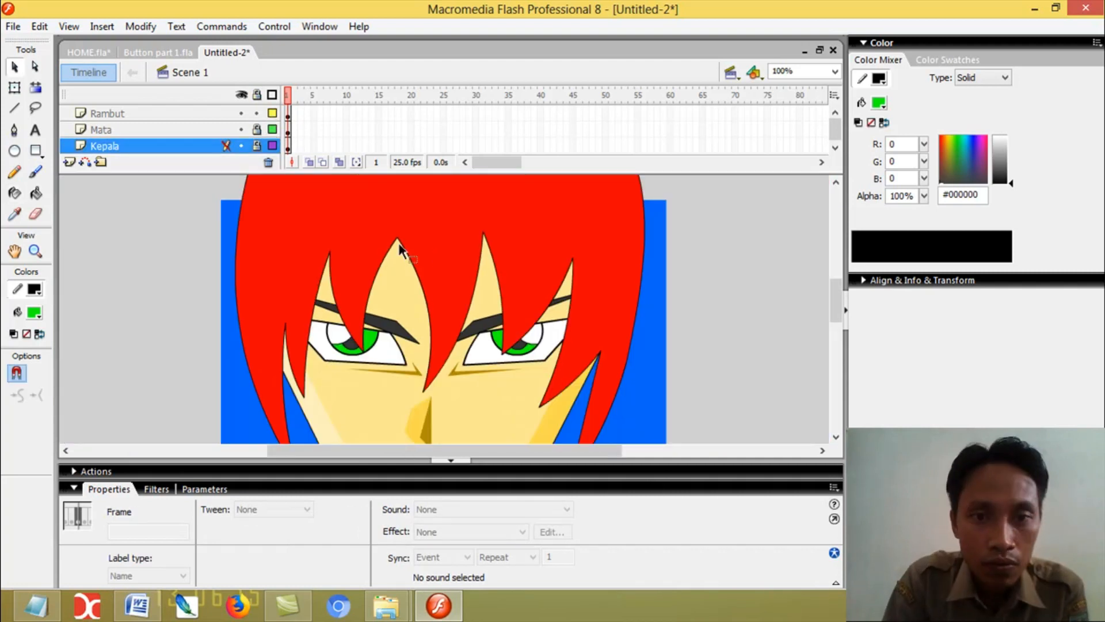
pyautogui.moveTo(503, 353); pyautogui.dragTo(487, 344)
pyautogui.moveTo(359, 359); pyautogui.dragTo(365, 358)
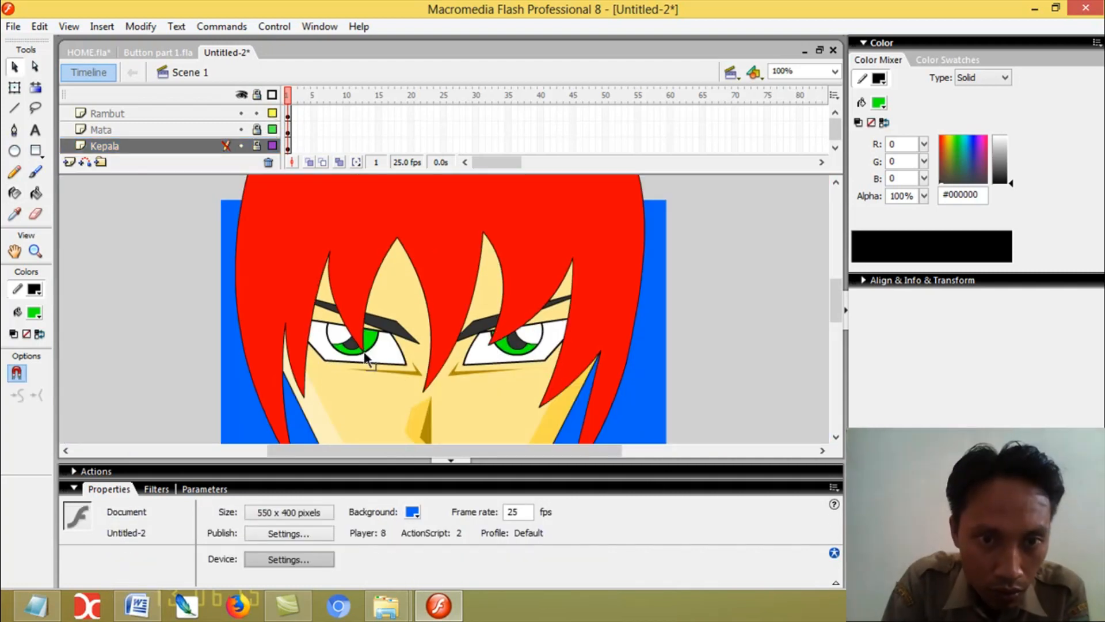
pyautogui.moveTo(493, 340); pyautogui.dragTo(492, 344)
pyautogui.moveTo(574, 259); pyautogui.dragTo(560, 254)
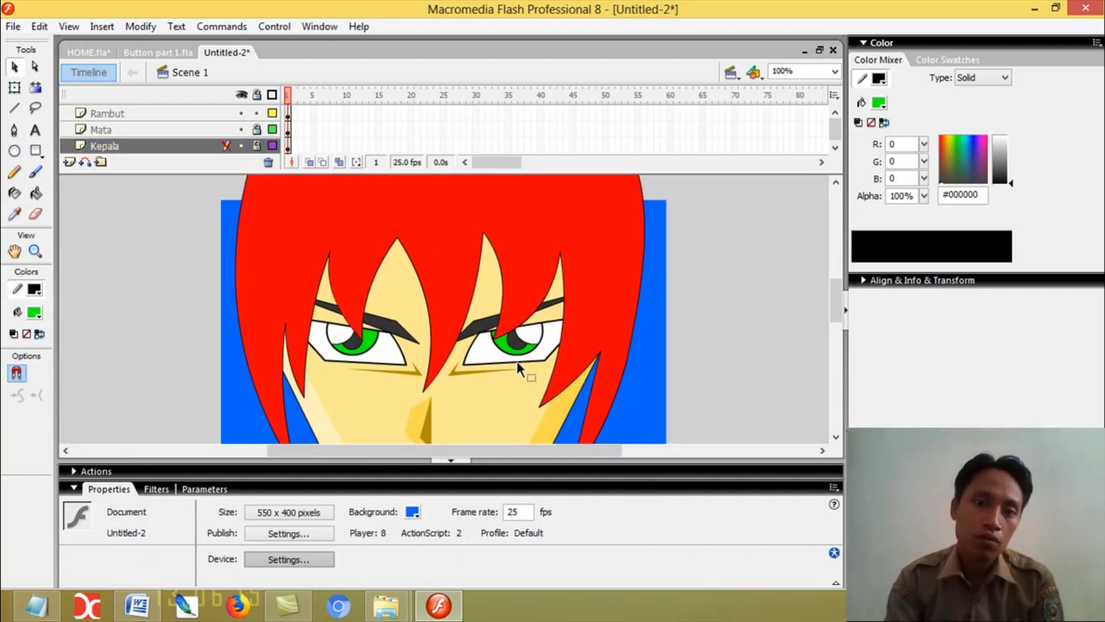
pyautogui.moveTo(304, 397); pyautogui.dragTo(321, 402)
# Step: Add a layer named Leher and place it at the bottom of the layer stack
pyautogui.scroll(3, 676, 452)
pyautogui.scroll(-4, 675, 451)
pyautogui.hotkey('ctrl', '-')
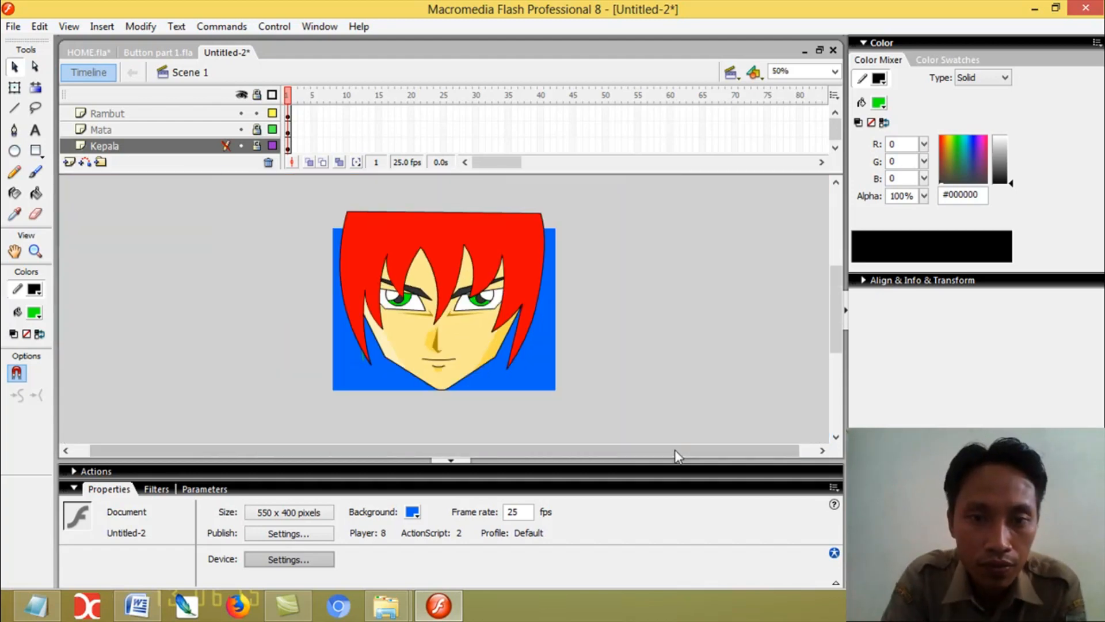
pyautogui.click(69, 162)
pyautogui.moveTo(102, 146); pyautogui.dragTo(101, 159)
pyautogui.doubleClick(102, 146)
pyautogui.write('Leher')
pyautogui.click(158, 205)
# Step: Move the Leher layer to the top of the layer stack and set the fill colour to #263647
pyautogui.hotkey('ctrl', '=')
pyautogui.moveTo(837, 305); pyautogui.dragTo(837, 323)
pyautogui.click(14, 109)
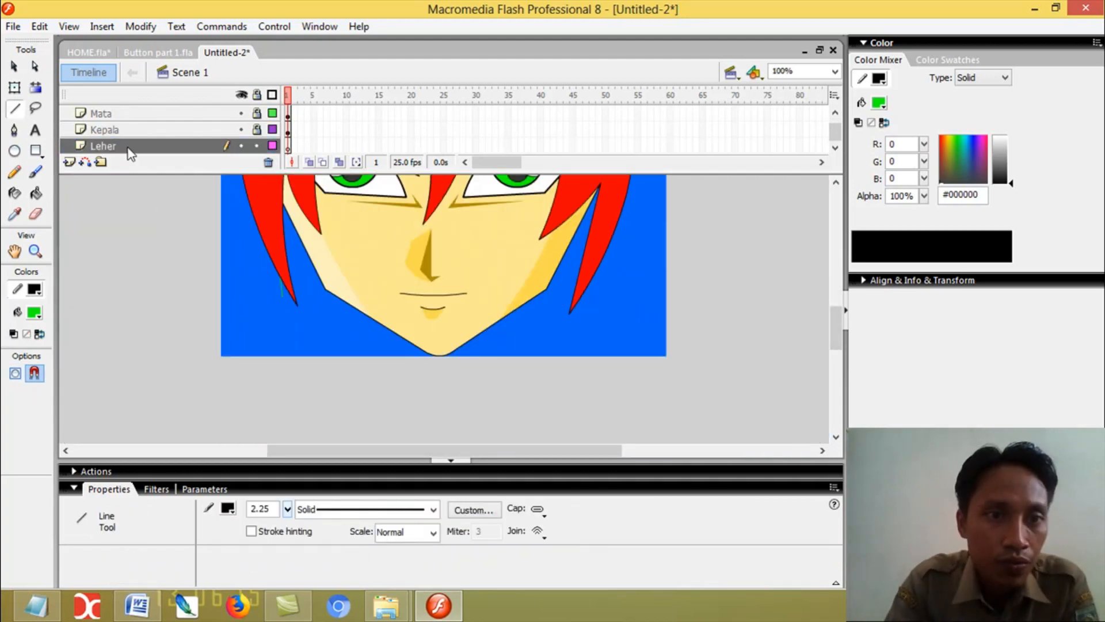
pyautogui.moveTo(128, 148); pyautogui.dragTo(124, 108)
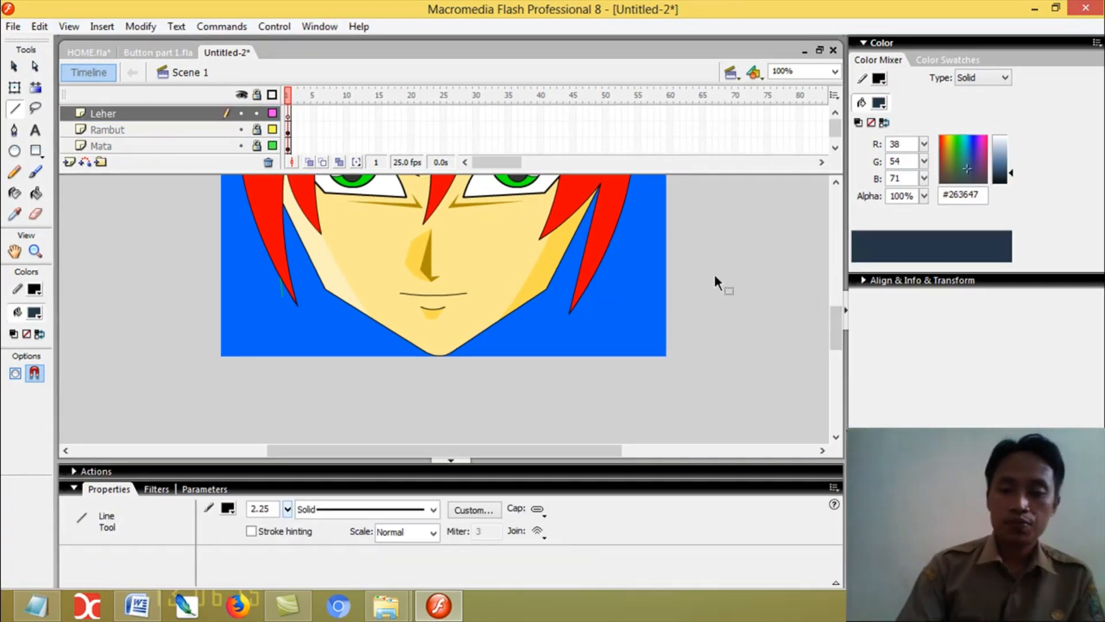
pyautogui.hotkey('ctrl', '=')
pyautogui.press('r')
pyautogui.moveTo(240, 295); pyautogui.dragTo(614, 485)
pyautogui.hotkey('ctrl', '-')
pyautogui.hotkey('ctrl', '-')
pyautogui.press('v')
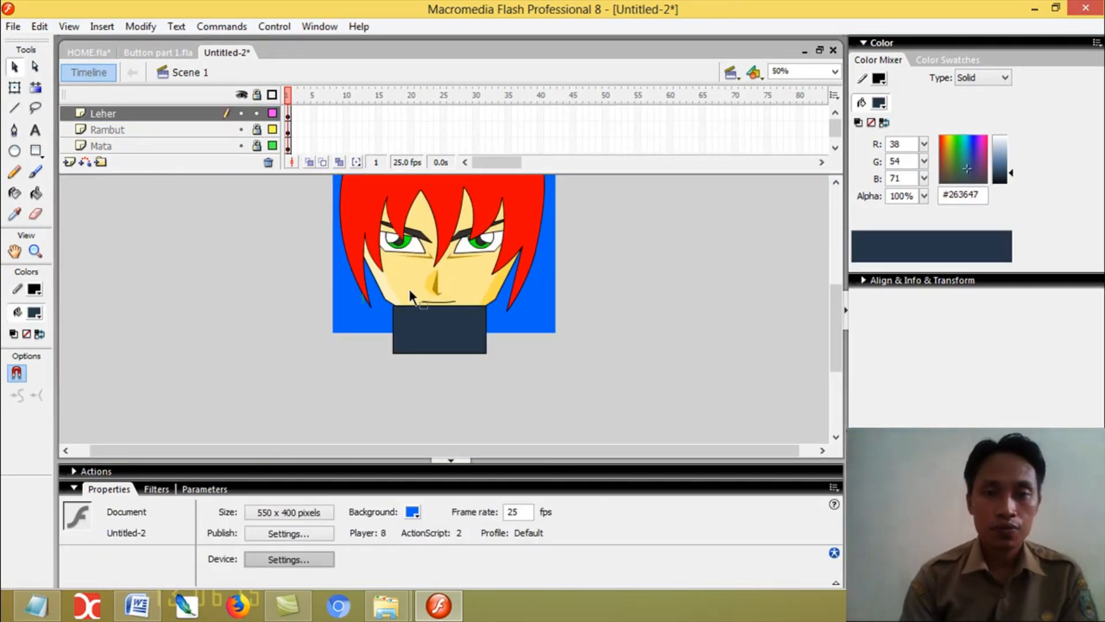
pyautogui.doubleClick(421, 322)
pyautogui.press('Delete')
# Step: Draw the neck outline below the jaw as an unfilled trapezoid narrowing downward, using the black 2.25 line
pyautogui.click(15, 108)
pyautogui.hotkey('ctrl', '=')
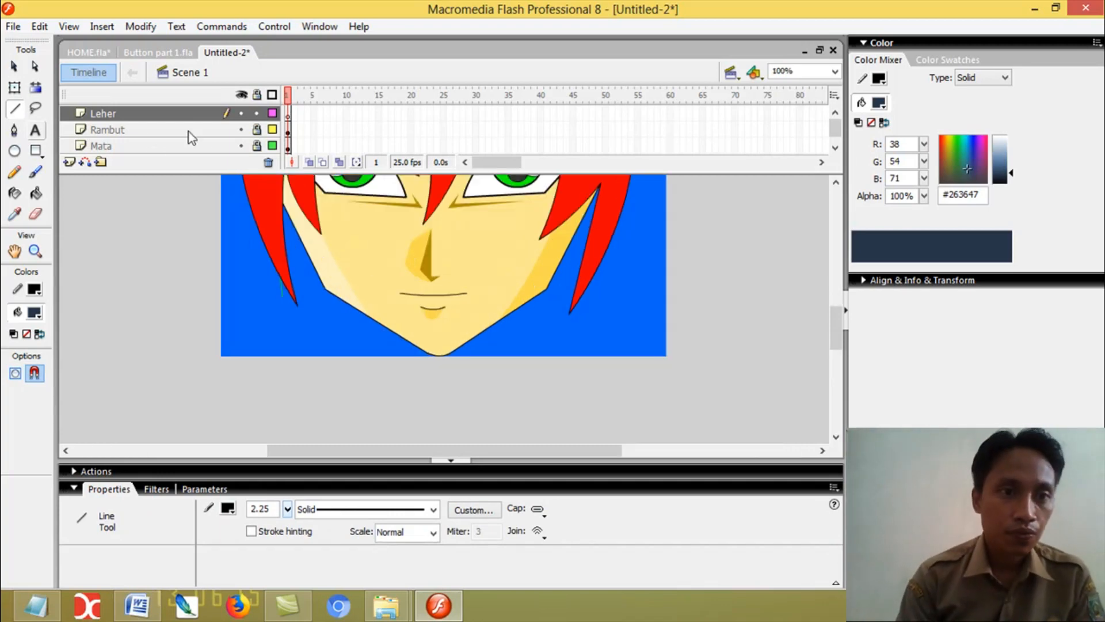
pyautogui.click(35, 312)
pyautogui.click(236, 332)
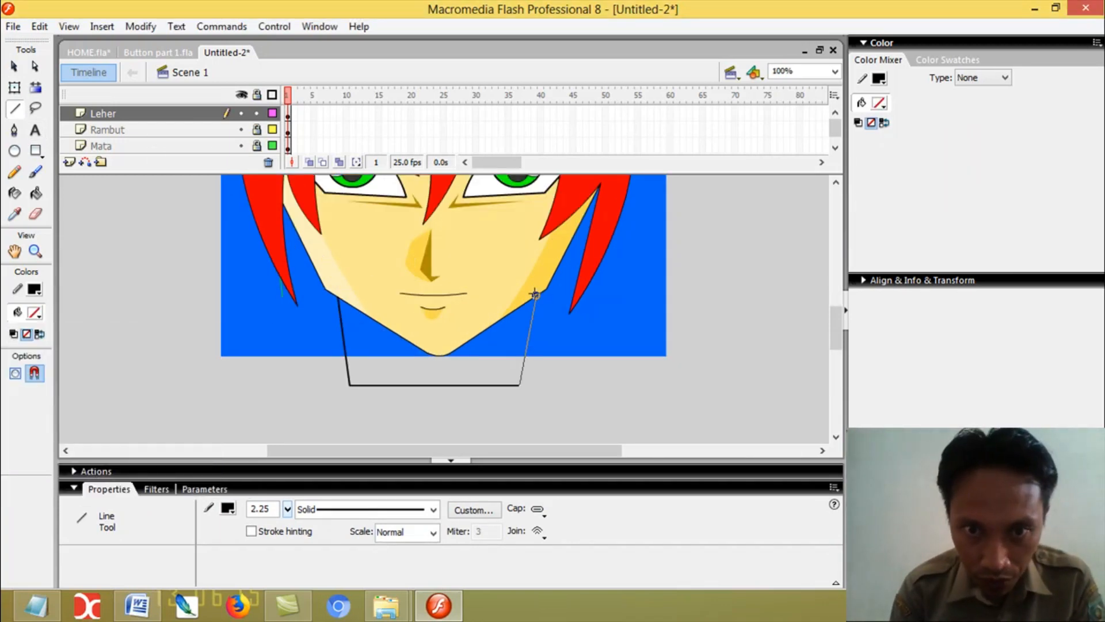
pyautogui.moveTo(535, 294); pyautogui.dragTo(535, 296)
pyautogui.moveTo(536, 296); pyautogui.dragTo(337, 290)
# Step: Fill the neck outline with the face's skin colour #FEE892
pyautogui.click(36, 193)
pyautogui.click(35, 313)
pyautogui.click(374, 265)
pyautogui.click(415, 368)
# Step: Move the Leher layer to the bottom of the stack, curve the neck's sides and shift its lower right corner outward
pyautogui.click(14, 67)
pyautogui.moveTo(115, 113); pyautogui.dragTo(143, 161)
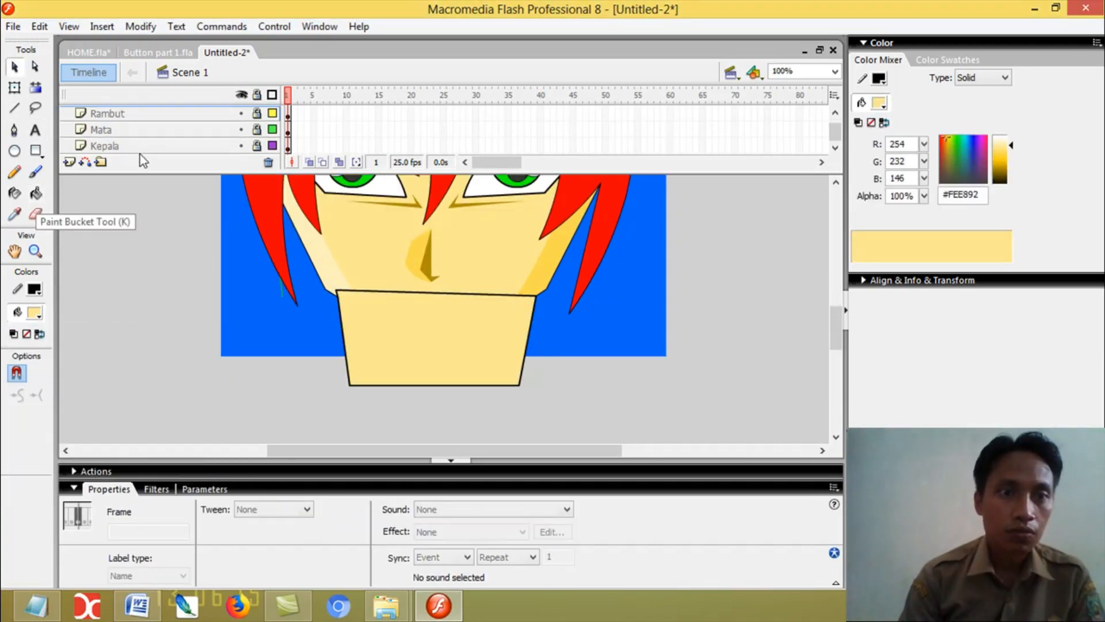
pyautogui.click(565, 440)
pyautogui.moveTo(520, 385); pyautogui.dragTo(525, 385)
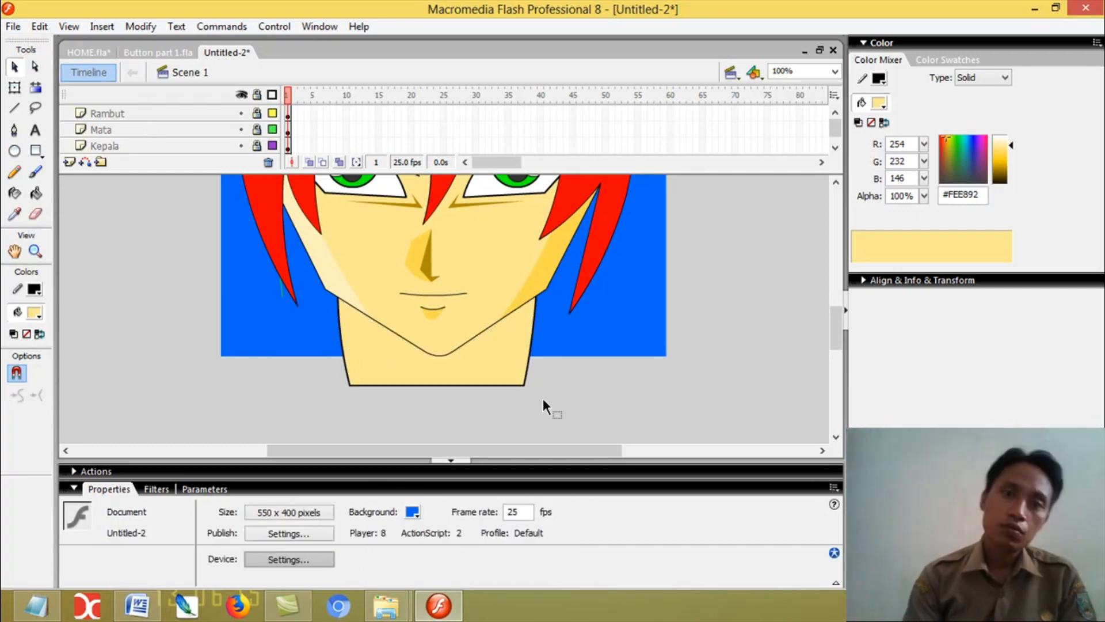
# Step: Enlarge the layer list and add a layer named Baju above Leher
pyautogui.moveTo(462, 173); pyautogui.dragTo(461, 208)
pyautogui.click(69, 196)
pyautogui.doubleClick(106, 162)
pyautogui.write('Baju')
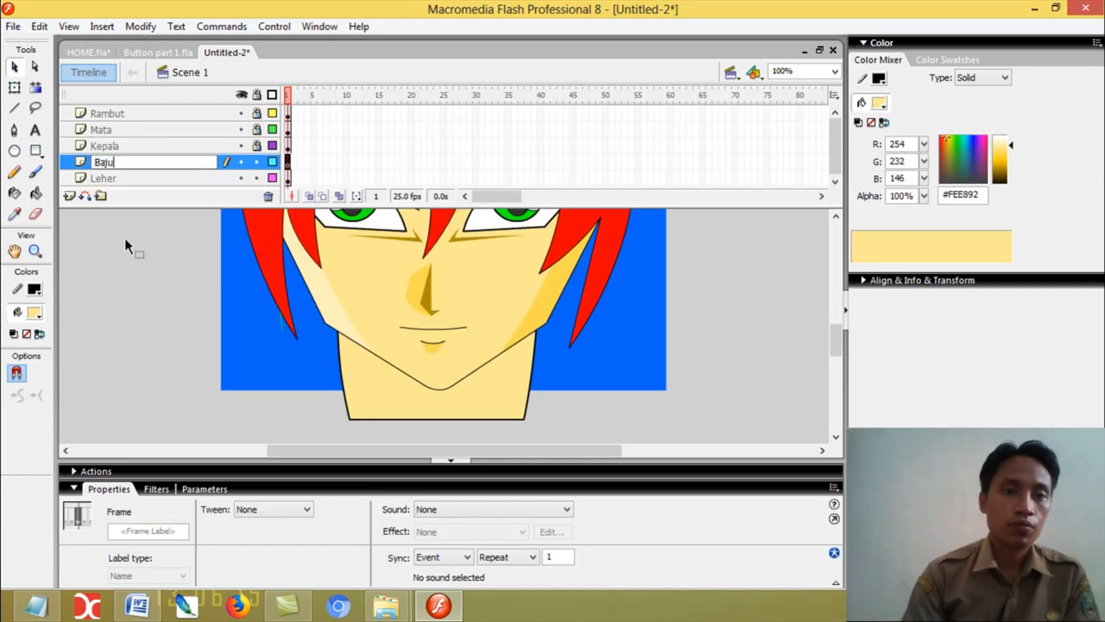
pyautogui.click(125, 239)
# Step: Draw a wide shirt rectangle over the lower neck, move the Baju layer to the top and fill the shirt with #333333
pyautogui.click(35, 151)
pyautogui.moveTo(267, 361); pyautogui.dragTo(626, 455)
pyautogui.moveTo(110, 162); pyautogui.dragTo(110, 110)
pyautogui.click(35, 313)
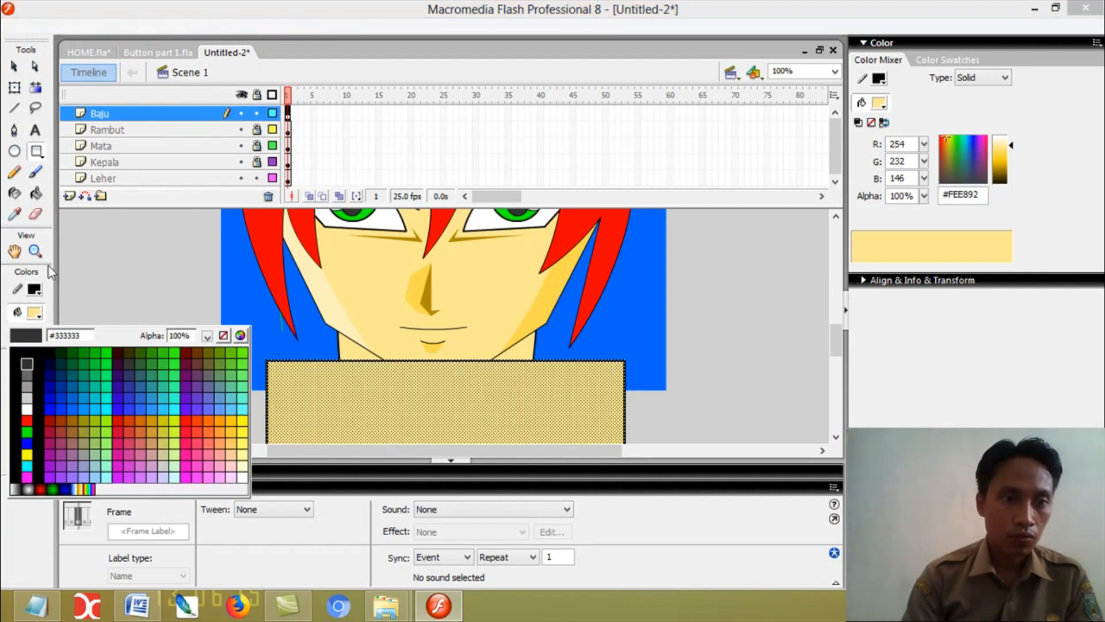
pyautogui.click(26, 363)
pyautogui.click(15, 67)
pyautogui.scroll(-3, 444, 322)
# Step: Split the shirt's upper edge with a temporary vertical centre line, bend its left half down and right half up, and remove the leftover line
pyautogui.click(14, 108)
pyautogui.moveTo(437, 276); pyautogui.dragTo(437, 395)
pyautogui.click(14, 67)
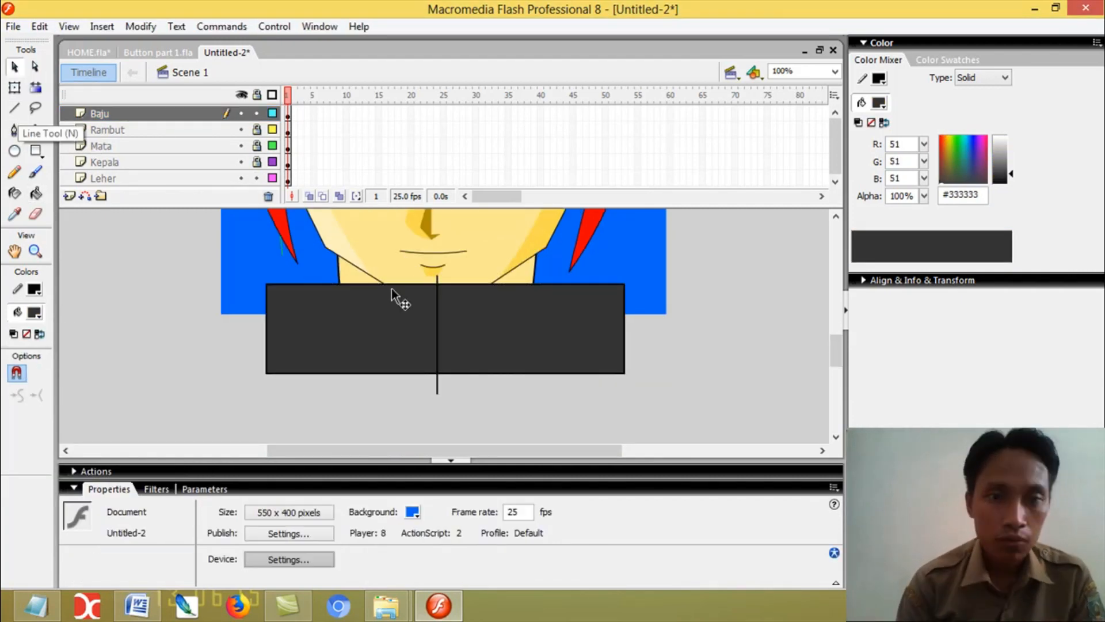
pyautogui.moveTo(388, 284); pyautogui.dragTo(385, 294)
pyautogui.moveTo(482, 285); pyautogui.dragTo(485, 274)
pyautogui.moveTo(836, 352)
pyautogui.mouseDown()
pyautogui.moveTo(835, 335)
pyautogui.moveTo(834, 347)
pyautogui.mouseUp()
pyautogui.click(438, 417)
pyautogui.press('Delete')
# Step: Move the whole shirt shape slightly down
pyautogui.doubleClick(482, 362)
pyautogui.moveTo(482, 362); pyautogui.dragTo(480, 373)
pyautogui.click(696, 380)
# Step: Copy the shirt shape and add a layer named Baju Belakang at the bottom of the layer stack
pyautogui.moveTo(838, 344); pyautogui.dragTo(839, 348)
pyautogui.doubleClick(514, 325)
pyautogui.rightClick(514, 323)
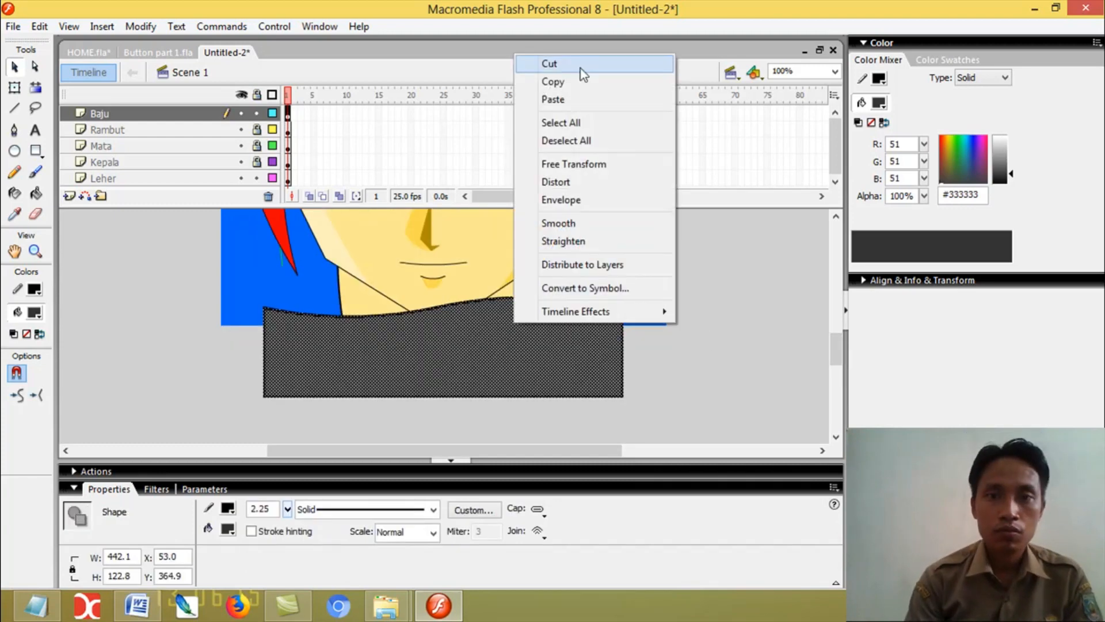
pyautogui.click(180, 178)
pyautogui.doubleClick(180, 178)
pyautogui.write('Baju Belakang')
pyautogui.press('Return')
pyautogui.moveTo(144, 178); pyautogui.dragTo(153, 209)
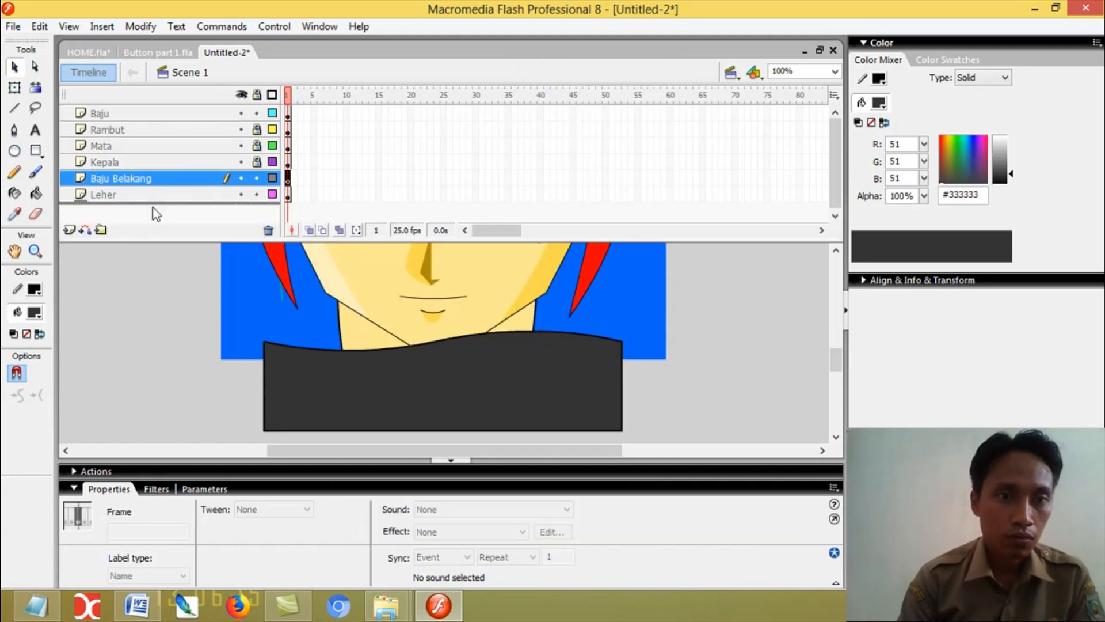
# Step: Lock every layer except Baju Belakang, display the locked layers as outlines and make Baju Belakang the active layer
pyautogui.click(362, 395)
pyautogui.click(257, 114)
pyautogui.click(257, 178)
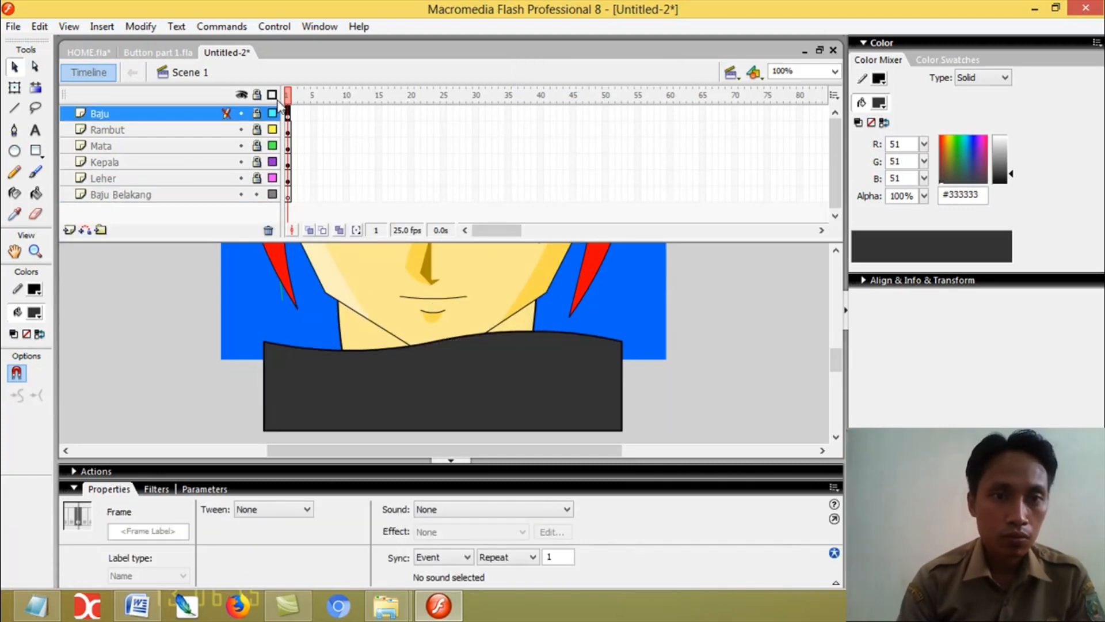
pyautogui.click(272, 95)
pyautogui.click(207, 195)
# Step: Place the copied shirt shape on the Baju Belakang layer and shift it straight up behind the neck
pyautogui.rightClick(288, 196)
pyautogui.click(314, 402)
pyautogui.hotkey('shift', 'Up')
pyautogui.hotkey('shift', 'Up')
pyautogui.hotkey('shift', 'Up')
pyautogui.hotkey('shift', 'Up')
pyautogui.hotkey('shift', 'Up')
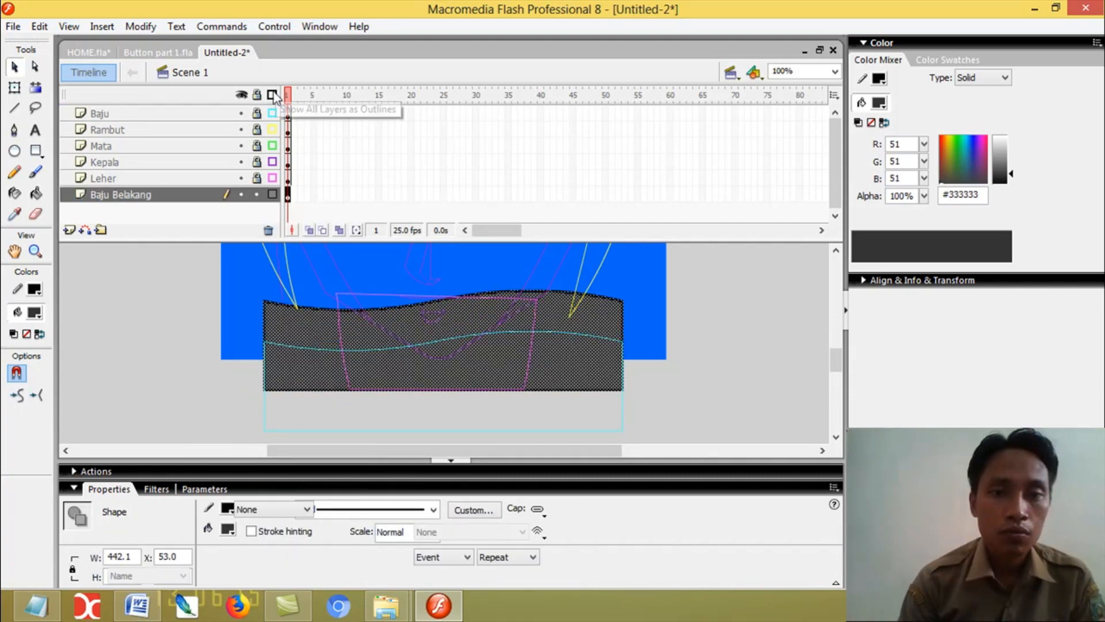
# Step: Turn off the outline display, pull the back collar's upper corners down to the front shirt's corners and bulge its left edge upward
pyautogui.click(273, 95)
pyautogui.click(184, 322)
pyautogui.moveTo(264, 301); pyautogui.dragTo(265, 342)
pyautogui.moveTo(623, 301); pyautogui.dragTo(622, 342)
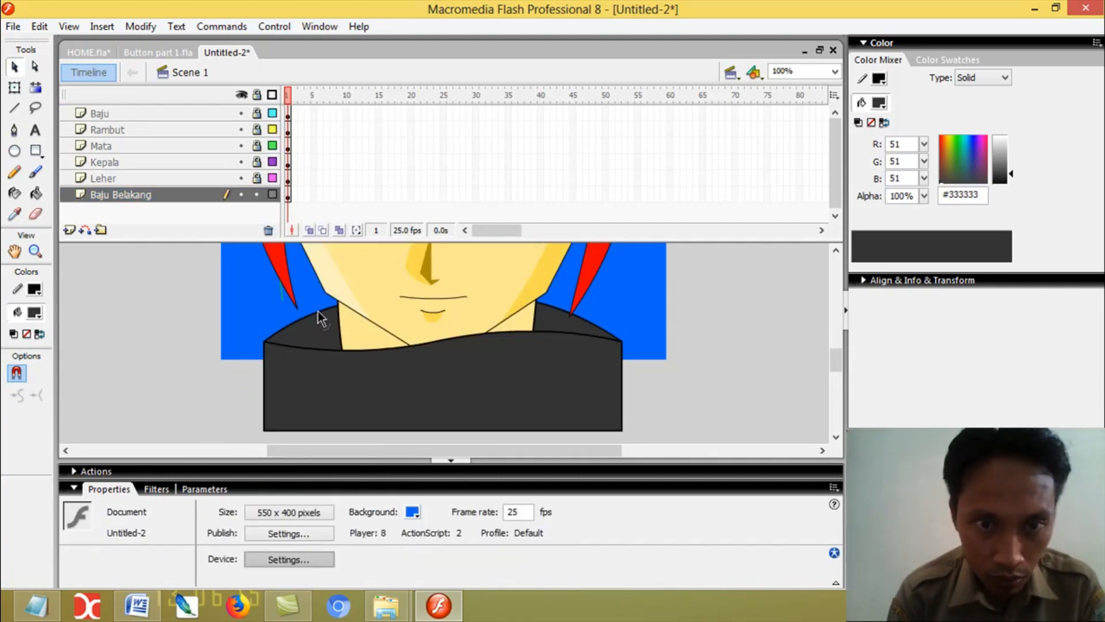
pyautogui.moveTo(317, 312); pyautogui.dragTo(303, 295)
# Step: Extend the back collar's left corner outward, curve its right side, unlock all layers and match the front shirt's left corner to it
pyautogui.moveTo(265, 342); pyautogui.dragTo(248, 342)
pyautogui.moveTo(538, 292); pyautogui.dragTo(539, 291)
pyautogui.keyDown('alt'); pyautogui.click(256, 195); pyautogui.keyUp('alt')
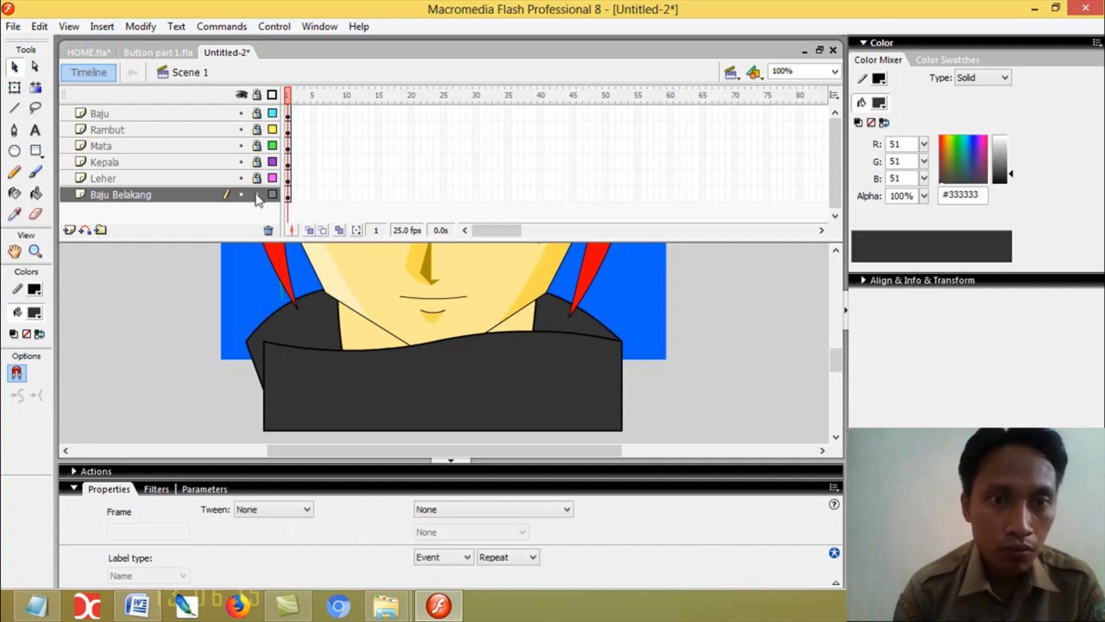
pyautogui.moveTo(265, 342); pyautogui.dragTo(247, 342)
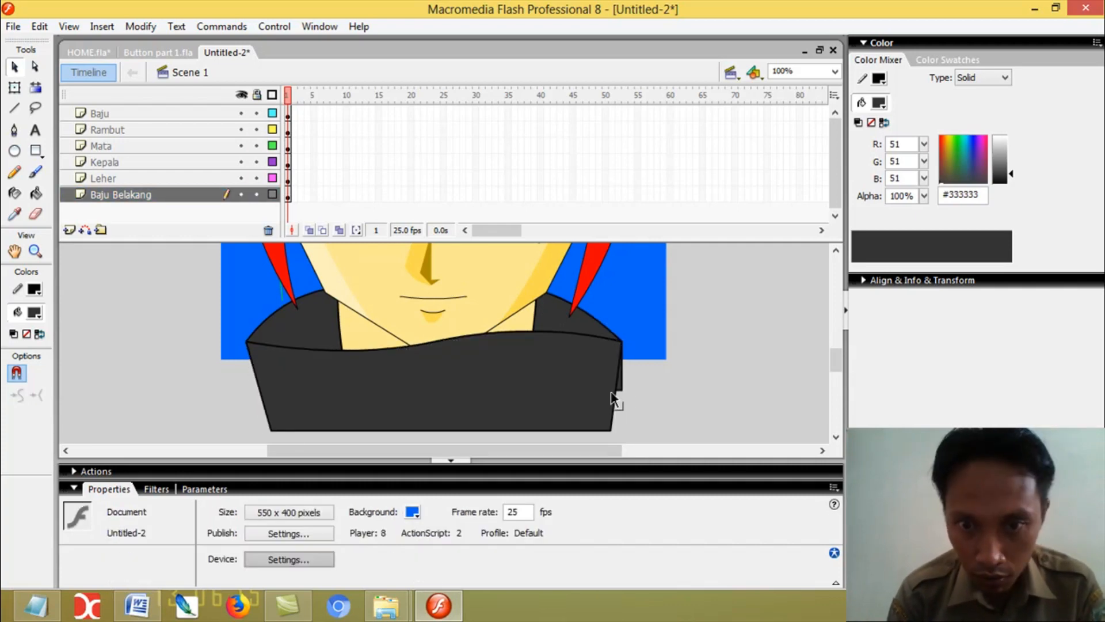
# Step: Darken the back collar's fill to #1E1E1E
pyautogui.click(306, 307)
pyautogui.moveTo(1011, 174); pyautogui.dragTo(1011, 177)
pyautogui.click(817, 316)
# Step: Test the movie to check the shirt and close the preview
pyautogui.moveTo(835, 358); pyautogui.dragTo(835, 351)
pyautogui.hotkey('ctrl', 'Return')
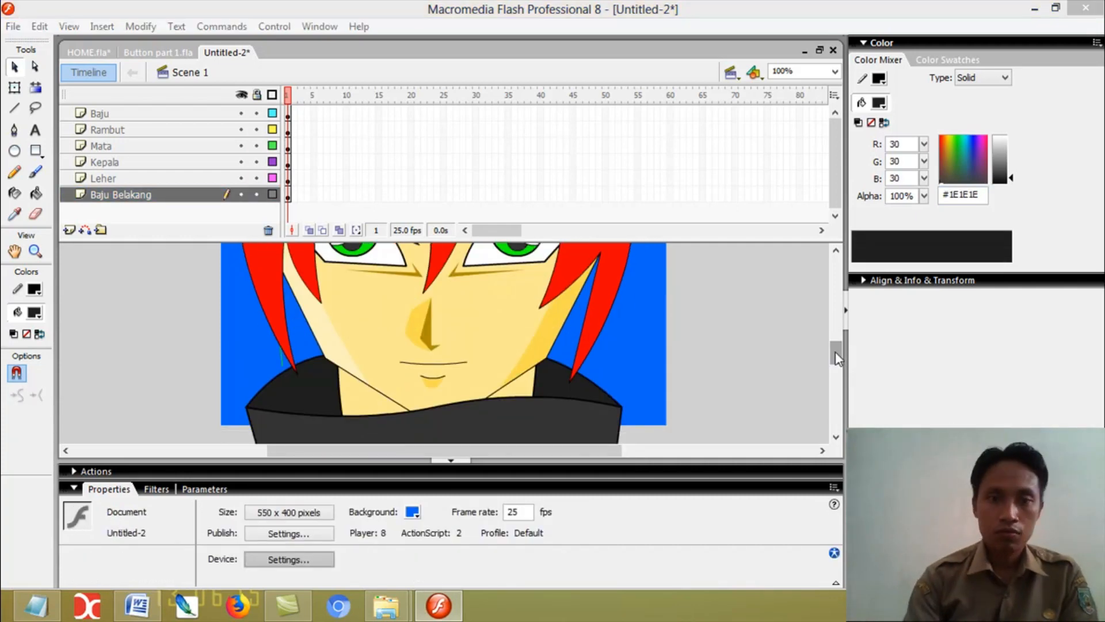
pyautogui.moveTo(448, 129); pyautogui.dragTo(336, 93)
pyautogui.click(547, 88)
# Step: Collapse the properties area, choose the Line tool and set its stroke colour to green #009900
pyautogui.click(73, 489)
pyautogui.moveTo(836, 405); pyautogui.dragTo(837, 377)
pyautogui.click(15, 109)
pyautogui.click(256, 130)
pyautogui.click(36, 291)
pyautogui.click(72, 340)
# Step: Unlock all layers and delete the stray line beside the tip of the left hair lock
pyautogui.click(258, 94)
pyautogui.click(14, 67)
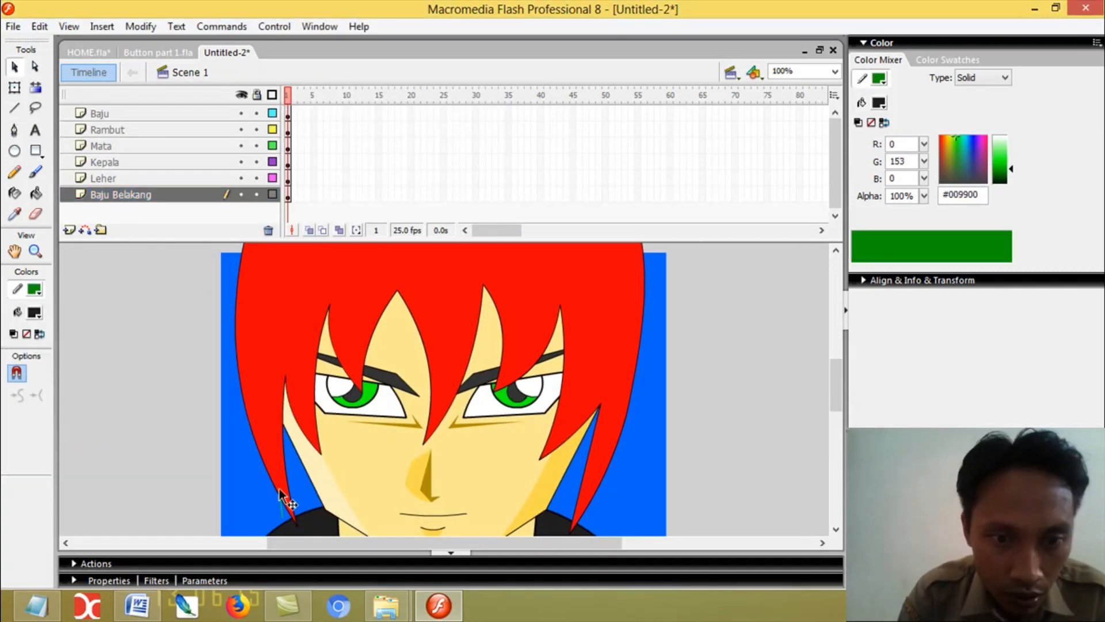
pyautogui.click(282, 505)
pyautogui.press('Delete')
# Step: Lock all layers except Rambut and draw green guide lines marking the shaded side of each hair strand
pyautogui.click(258, 94)
pyautogui.click(257, 130)
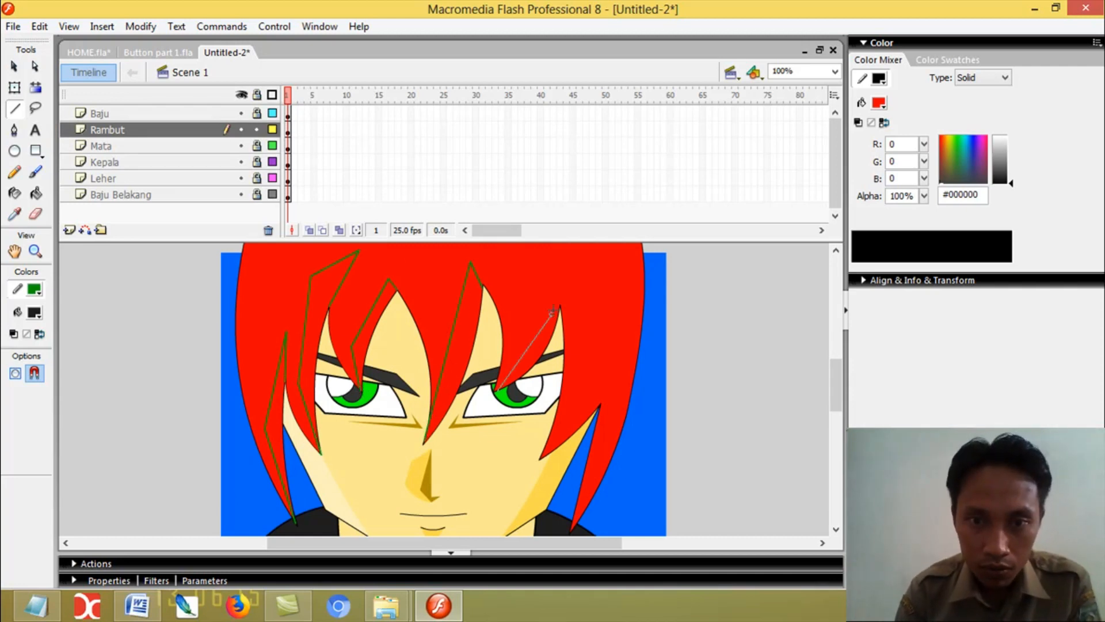
pyautogui.scroll(-3, 731, 411)
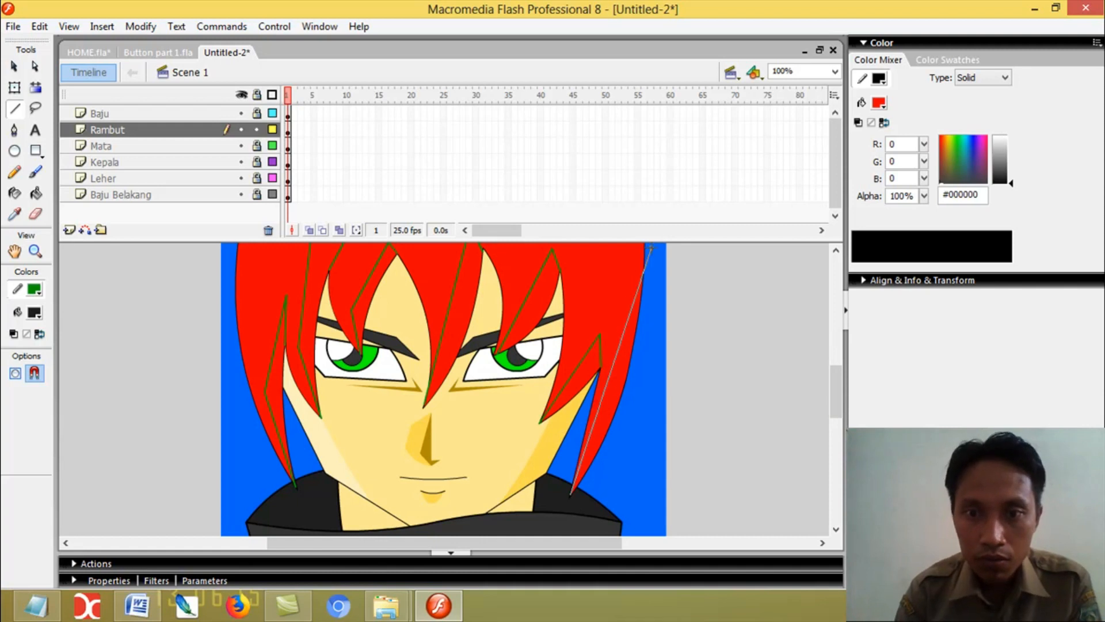
pyautogui.moveTo(651, 249); pyautogui.dragTo(652, 248)
# Step: Set the fill to a darker red, #D20202, and fill the marked shading areas on the hair strands
pyautogui.press('v')
pyautogui.click(879, 103)
pyautogui.click(869, 219)
pyautogui.moveTo(1011, 160); pyautogui.dragTo(1010, 163)
pyautogui.press('k')
pyautogui.click(315, 299)
pyautogui.click(280, 379)
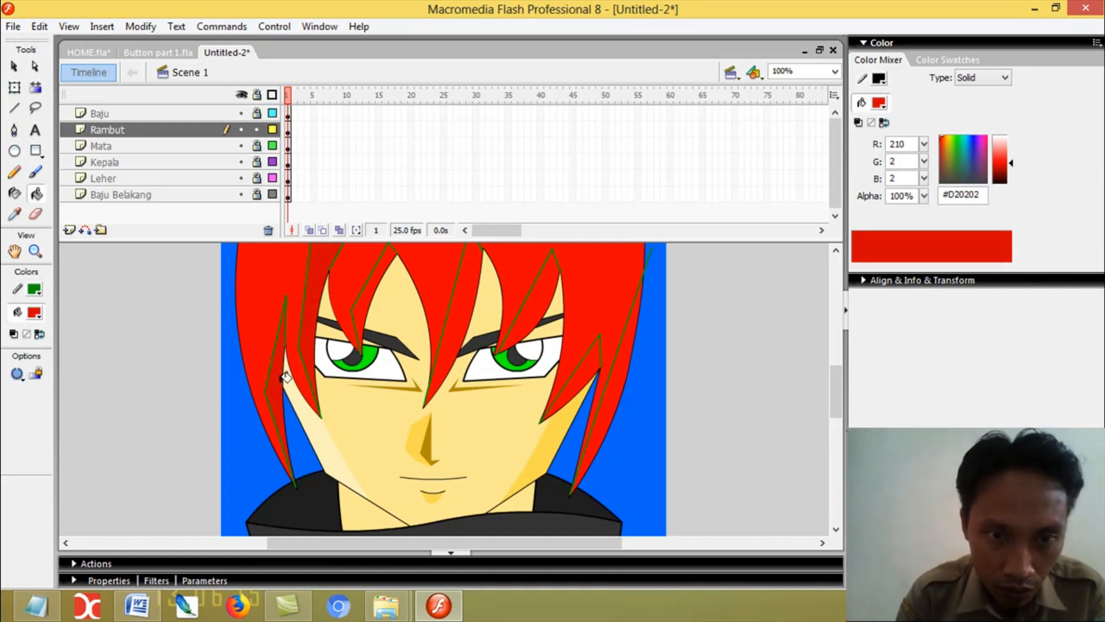
pyautogui.click(586, 362)
pyautogui.click(616, 380)
# Step: Delete the green guide lines around the hair shading
pyautogui.press('v')
pyautogui.doubleClick(304, 306)
pyautogui.press('Delete')
pyautogui.doubleClick(283, 320)
pyautogui.press('Delete')
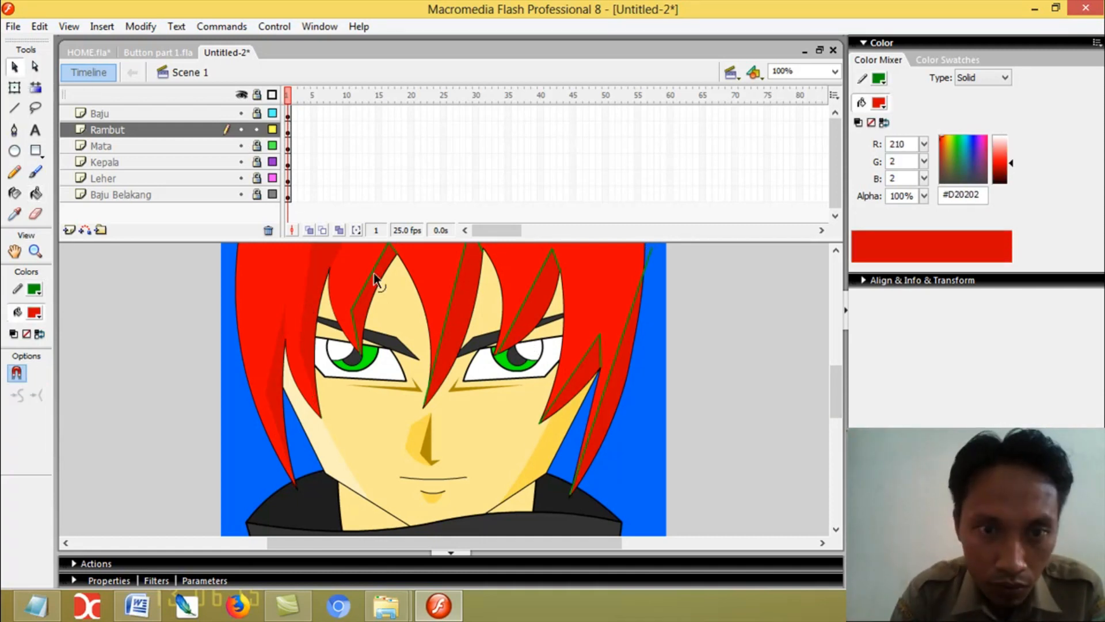
pyautogui.press('Delete')
pyautogui.doubleClick(529, 291)
pyautogui.press('Delete')
pyautogui.doubleClick(583, 360)
pyautogui.press('Delete')
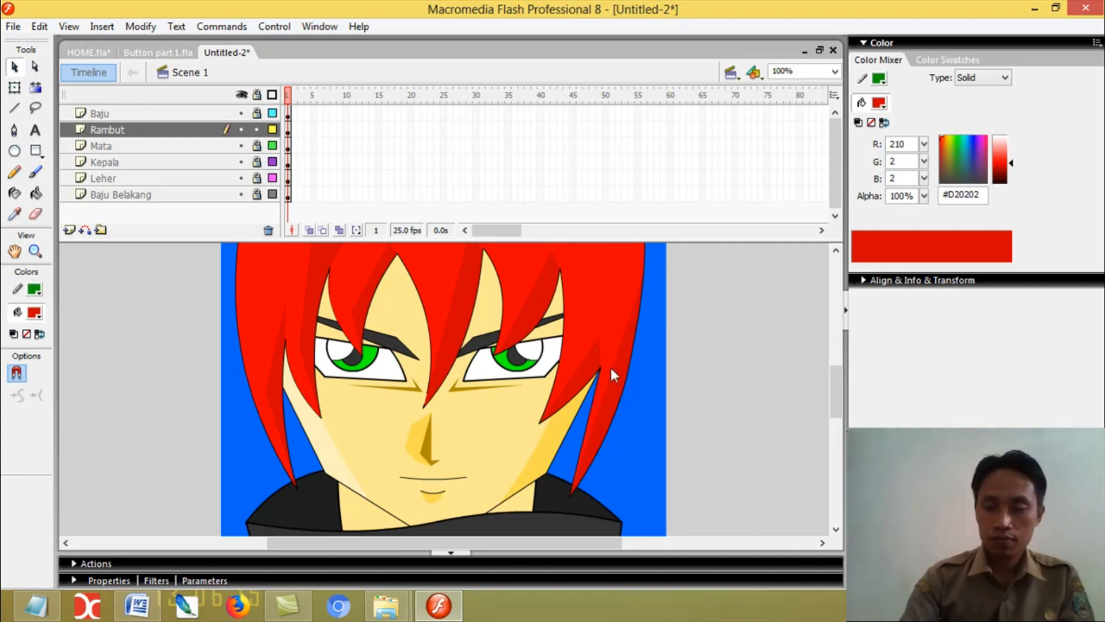
# Step: Bend the straight edges of the dark red fringe shading into curves that follow the strands
pyautogui.hotkey('ctrl', '=')
pyautogui.scroll(5, 787, 336)
pyautogui.moveTo(676, 354); pyautogui.dragTo(677, 297)
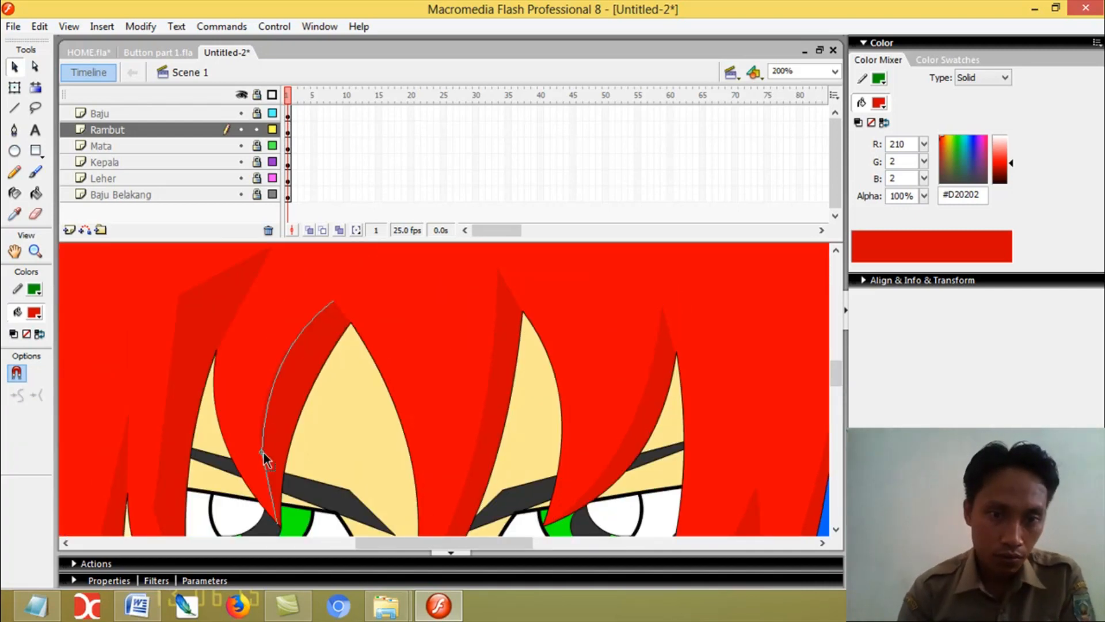
pyautogui.scroll(3, 328, 431)
pyautogui.hotkey('ctrl', '-')
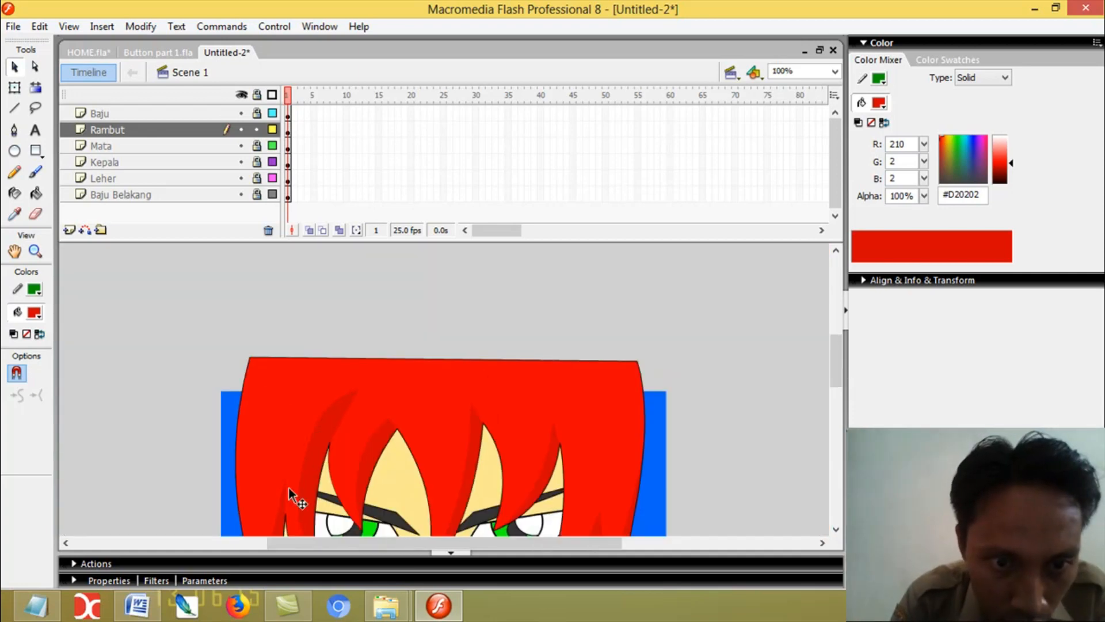
# Step: Test the movie in a maximized preview to check the hair shading, and close it
pyautogui.moveTo(837, 348); pyautogui.dragTo(841, 374)
pyautogui.hotkey('ctrl', 'Return')
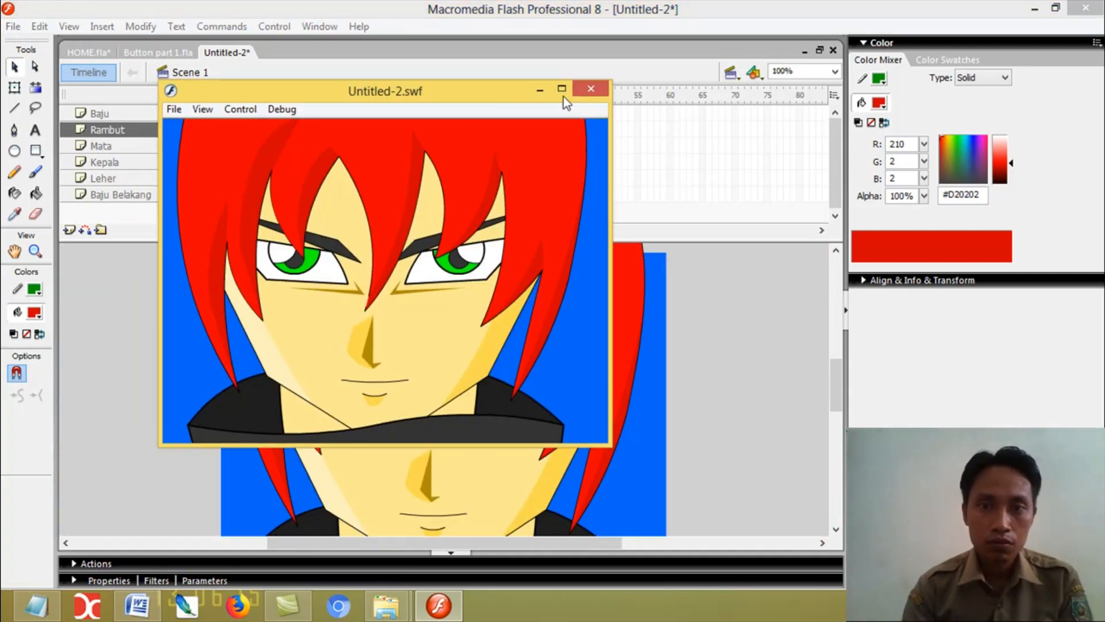
pyautogui.click(563, 92)
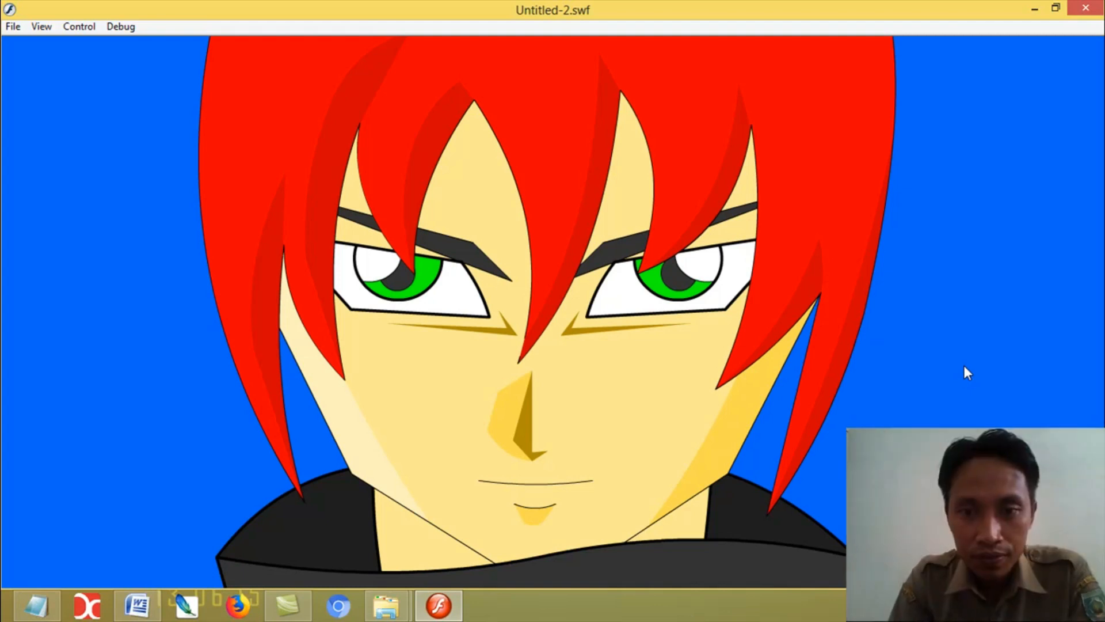
pyautogui.click(1084, 8)
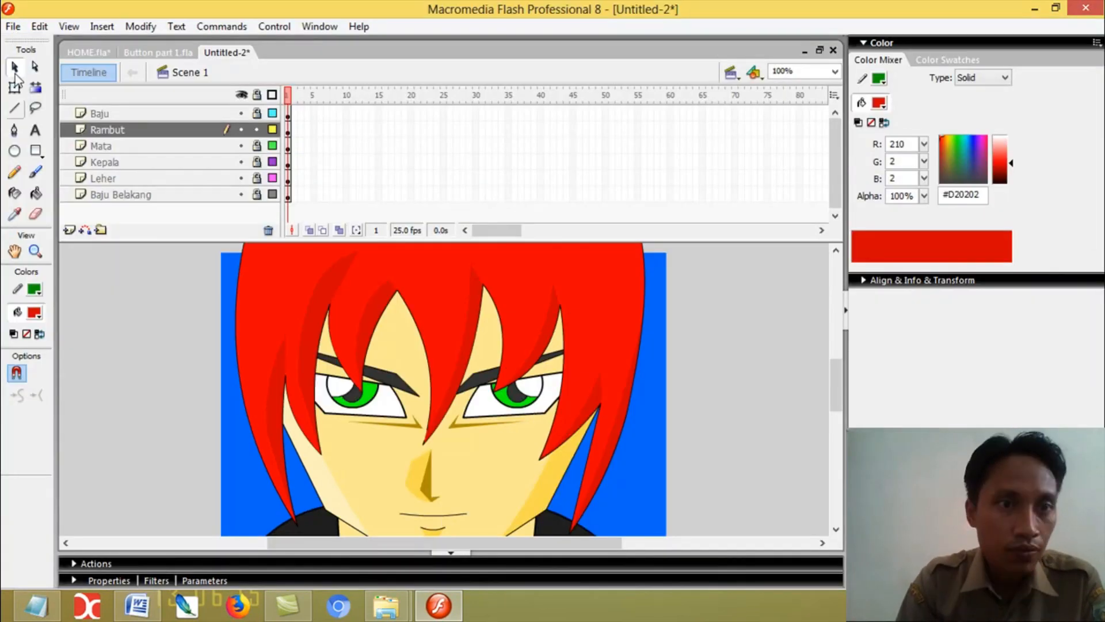
# Step: Lock the Rambut layer, unlock Kepala and thicken the stroke of the mouth line
pyautogui.click(257, 130)
pyautogui.click(257, 161)
pyautogui.click(433, 514)
pyautogui.click(99, 581)
pyautogui.click(93, 490)
pyautogui.click(752, 449)
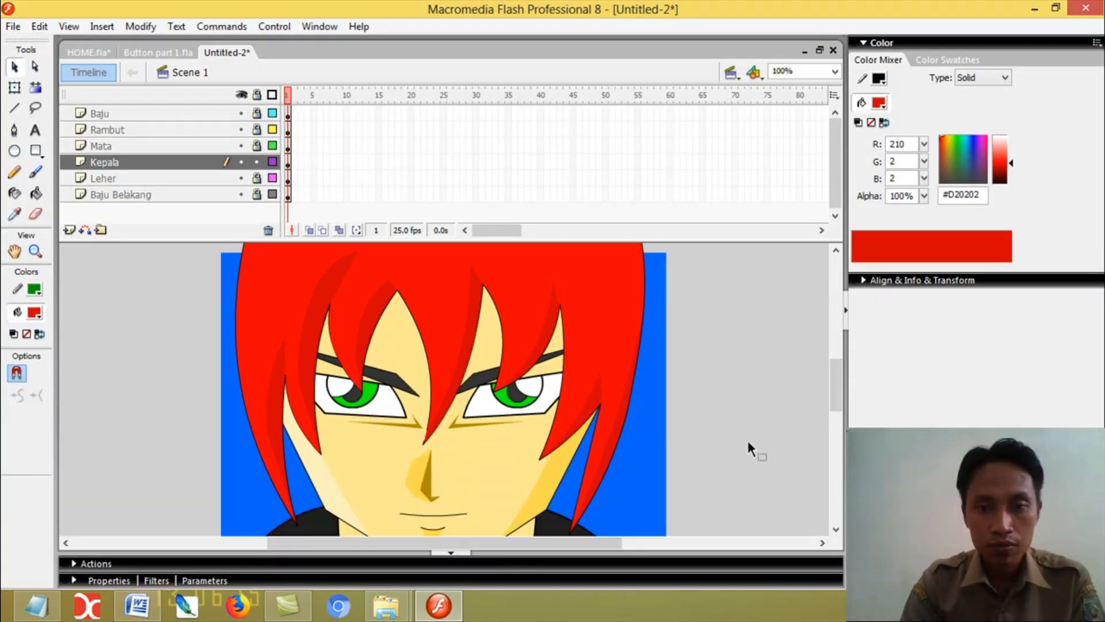
pyautogui.click(115, 581)
pyautogui.moveTo(289, 509); pyautogui.dragTo(288, 506)
pyautogui.click(110, 489)
pyautogui.click(782, 449)
# Step: Test the movie, zoom in and pan across the face to examine the thicker mouth line, and close the preview
pyautogui.hotkey('ctrl', 'Return')
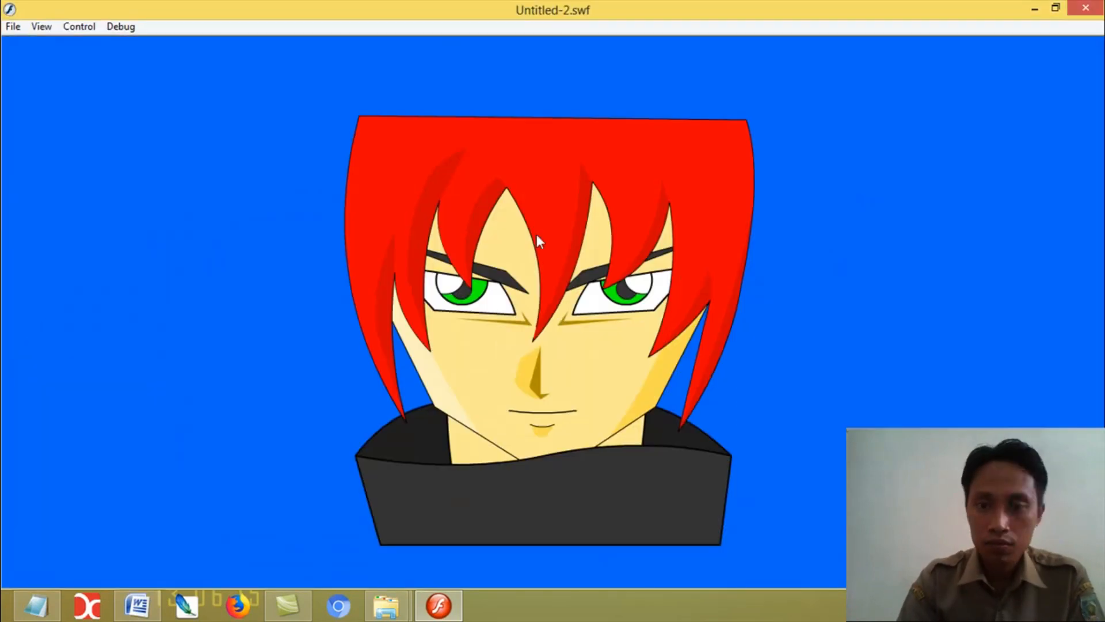
pyautogui.rightClick(536, 234)
pyautogui.click(561, 242)
pyautogui.moveTo(875, 365); pyautogui.dragTo(873, 311)
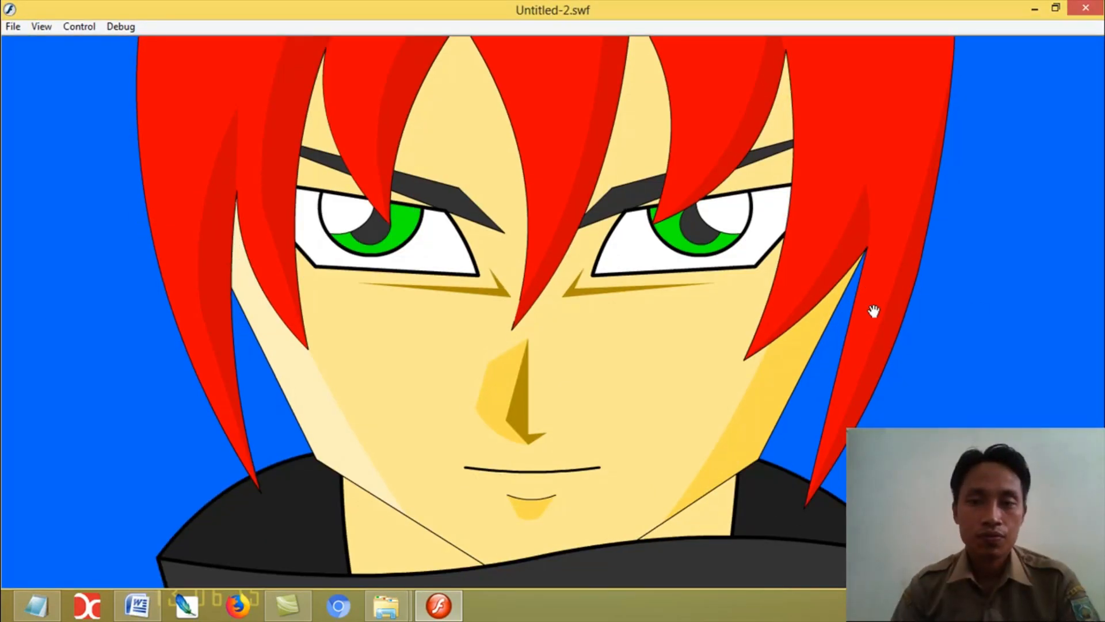
pyautogui.click(1086, 8)
# Step: Apply a black #000000 stroke to the face outline with the Ink Bottle tool and test the movie
pyautogui.click(15, 194)
pyautogui.click(34, 290)
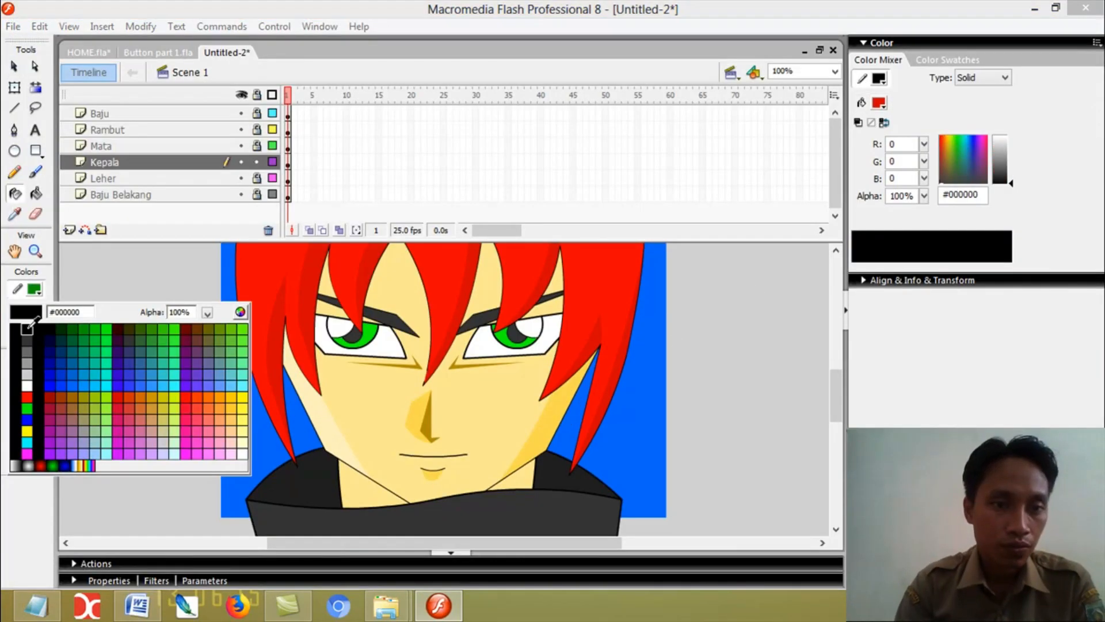
pyautogui.click(27, 328)
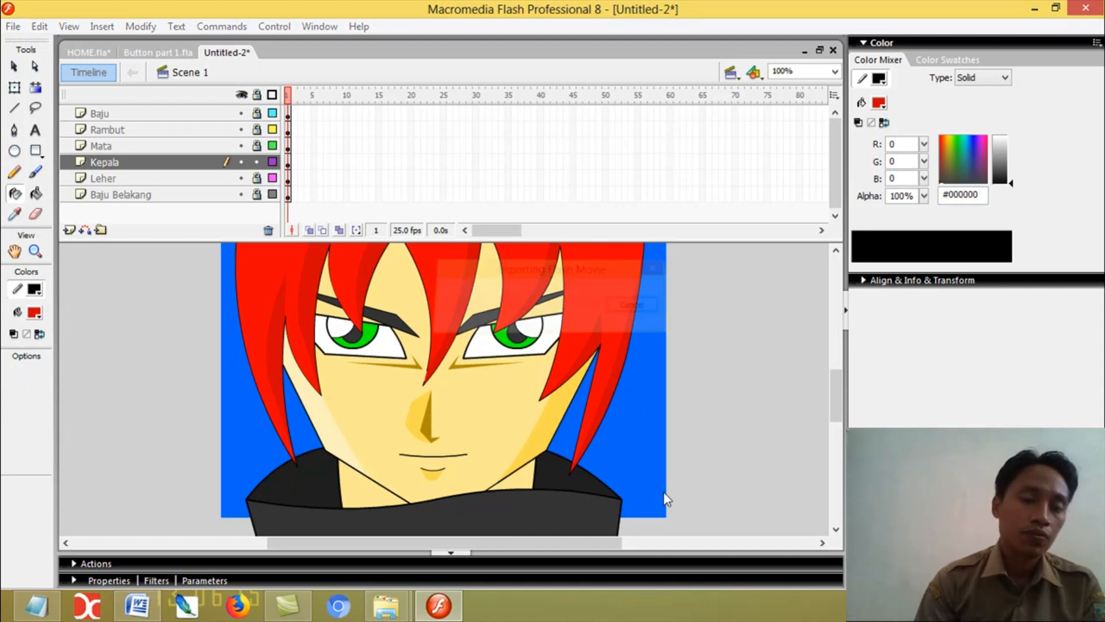
pyautogui.hotkey('ctrl', 'Return')
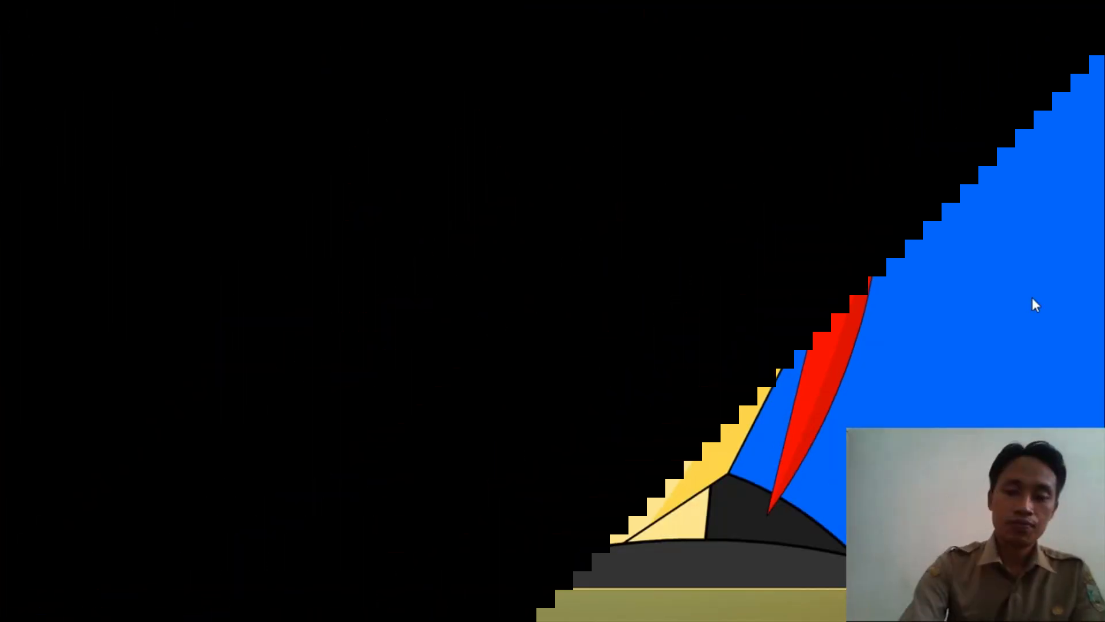